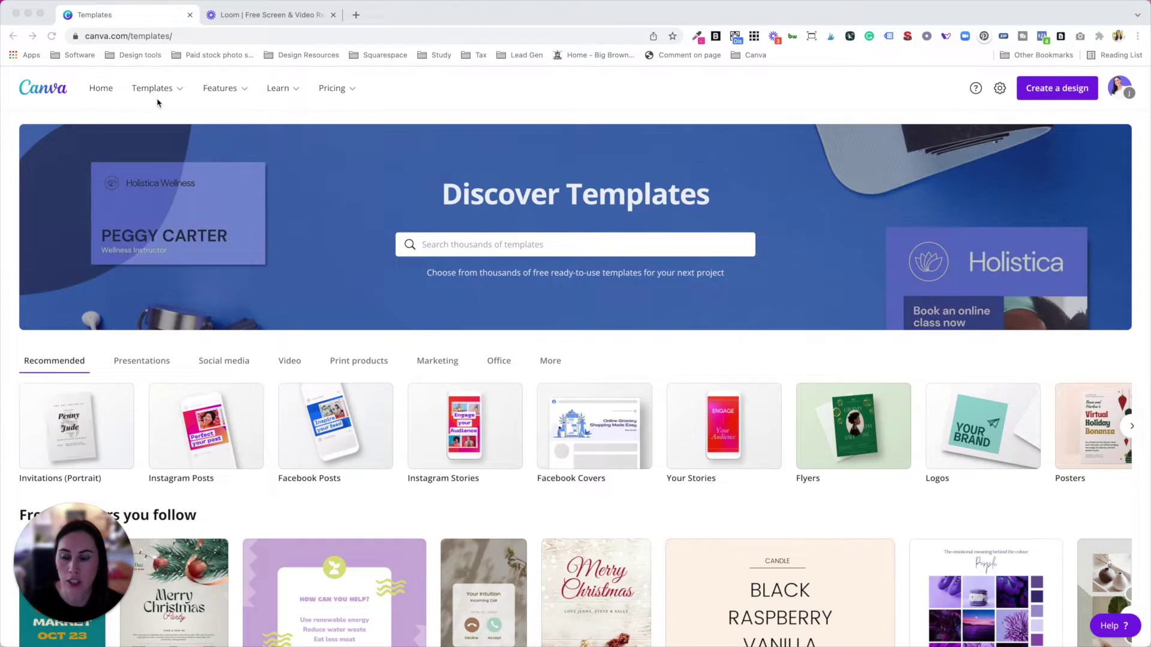
Start a new blank Instagram Post design from the Create a design menu.
left_click(493, 242)
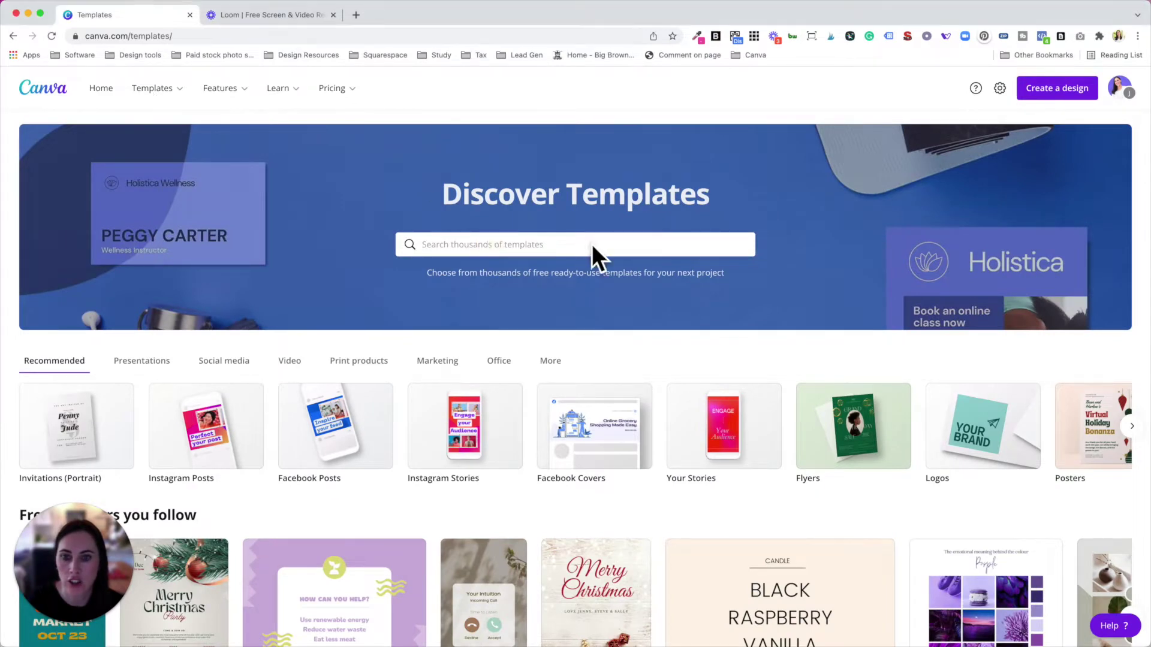
left_click(1044, 95)
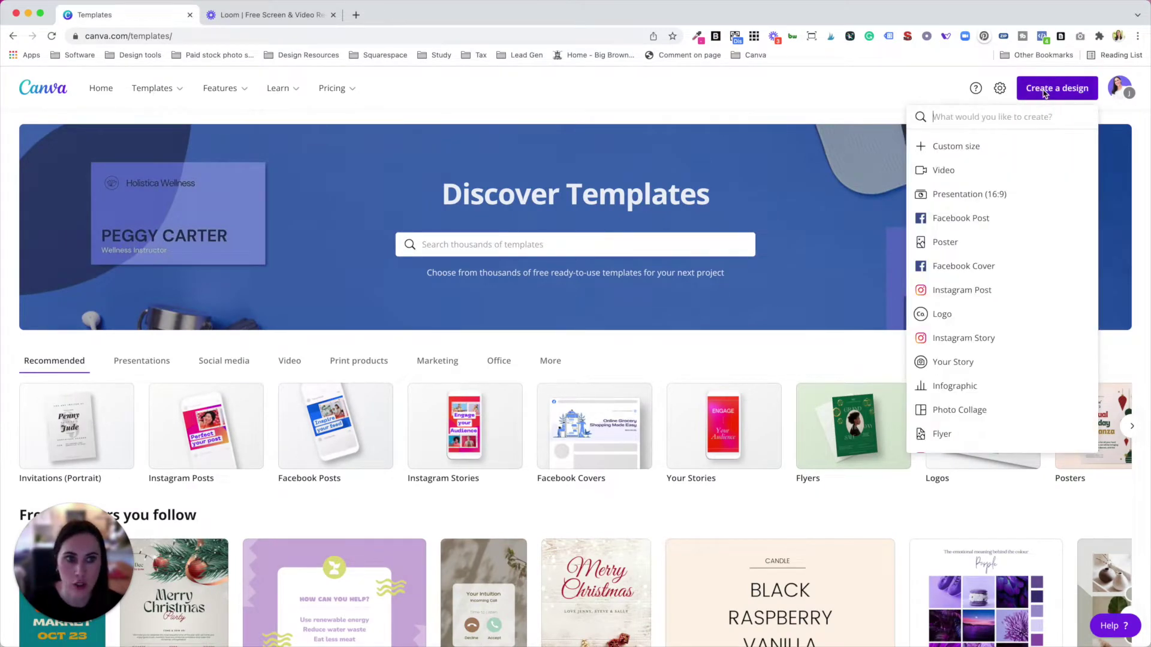
left_click(983, 298)
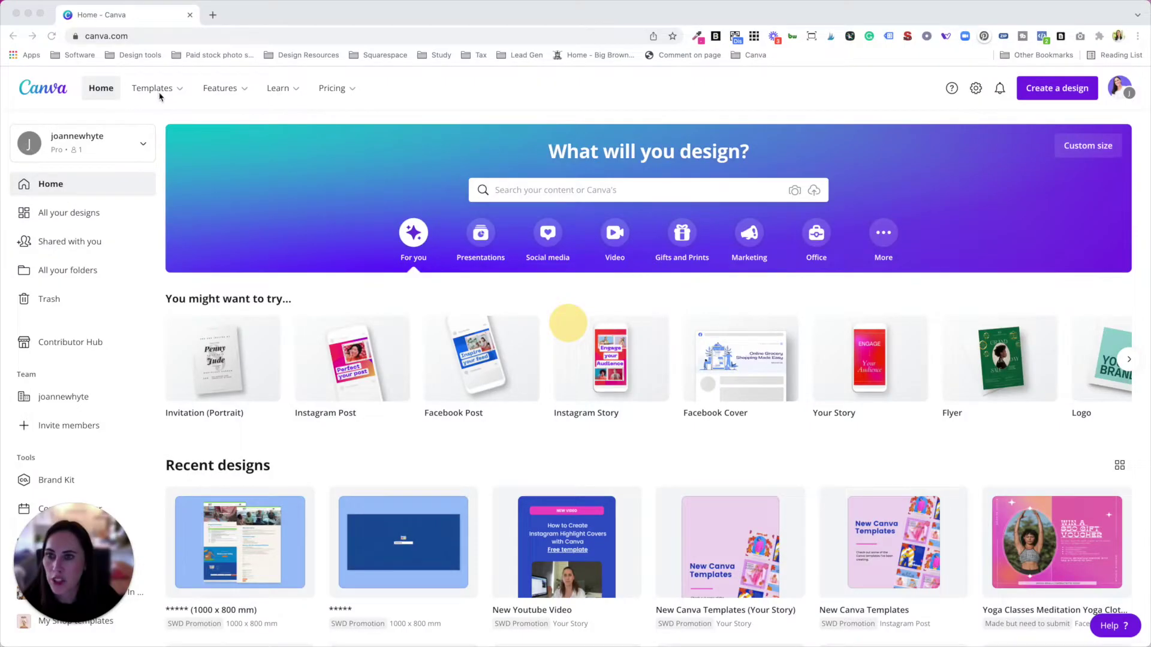
Search the template library for 'before and after'.
left_click(155, 88)
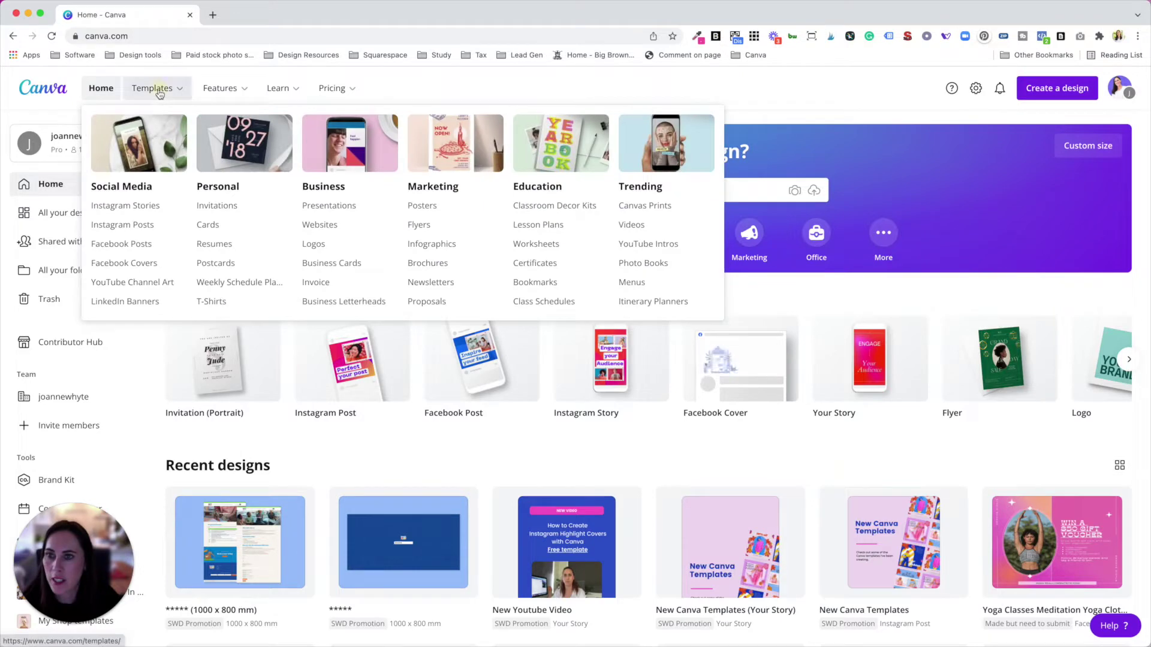
left_click(158, 90)
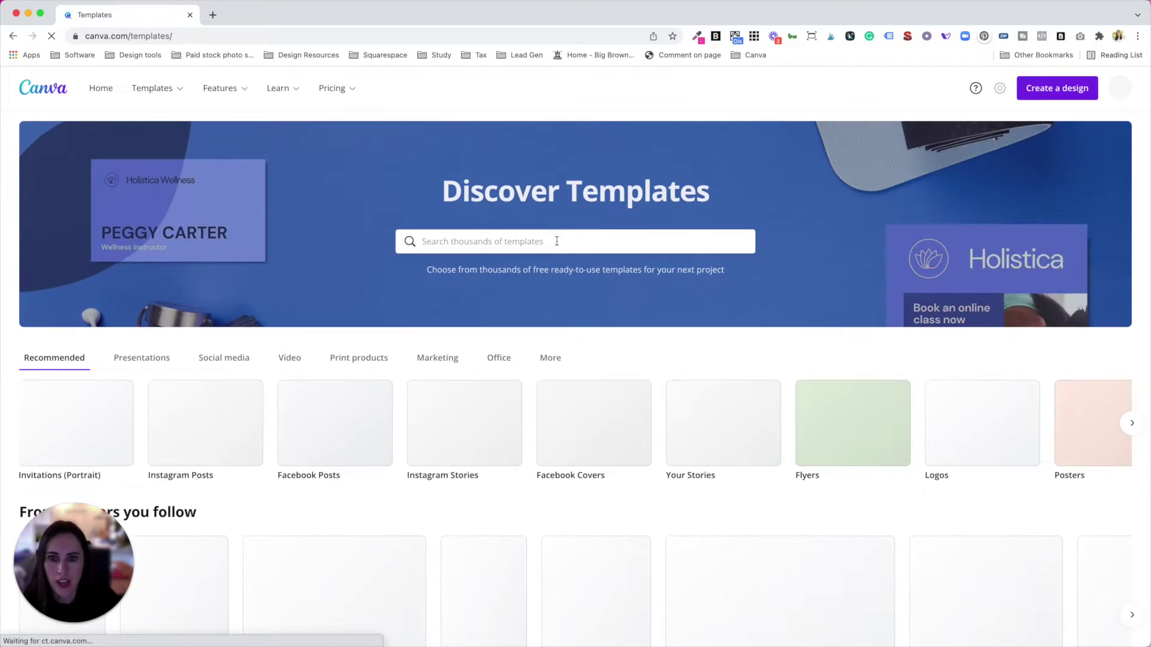
left_click(563, 239)
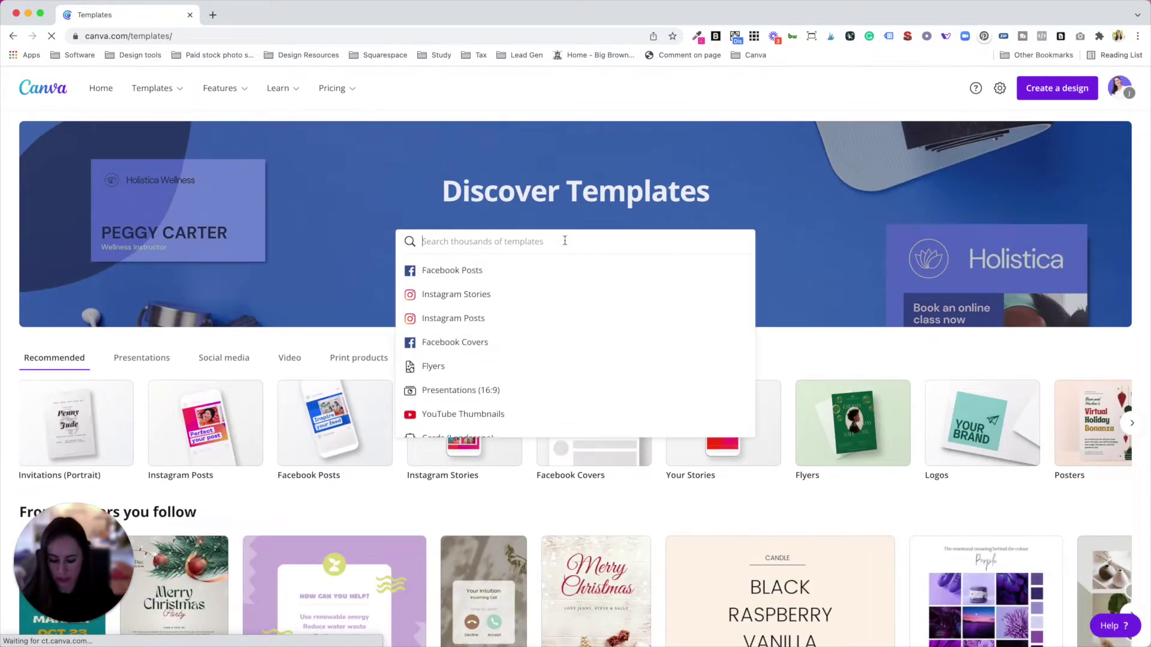
type("before")
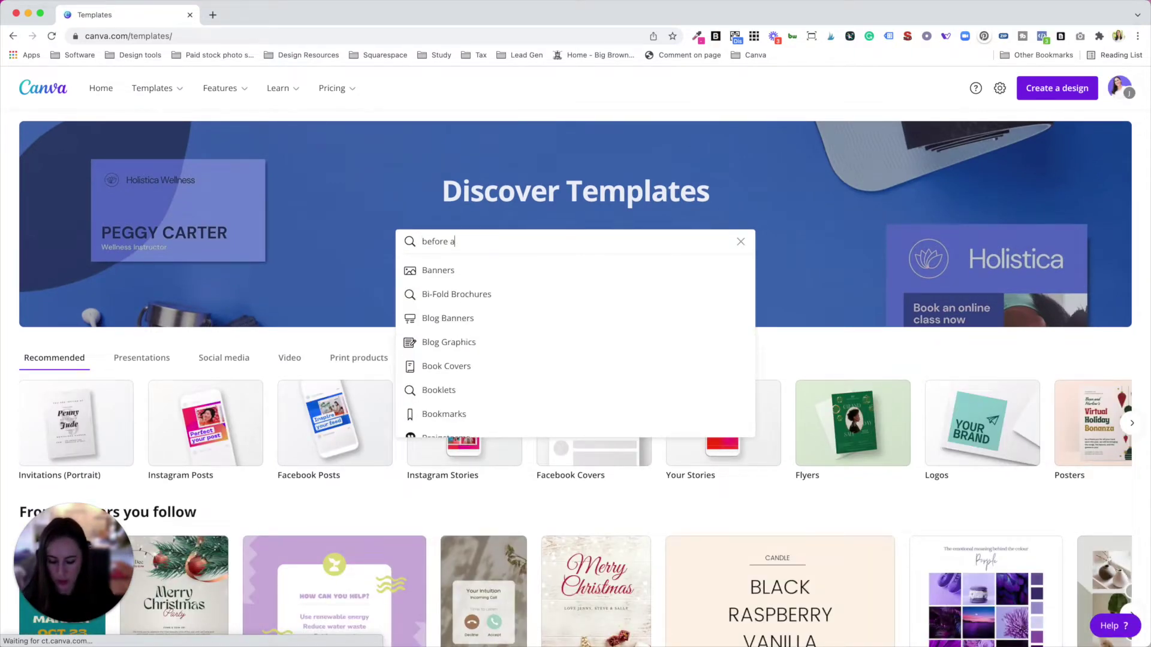
type(" and after")
key("Return")
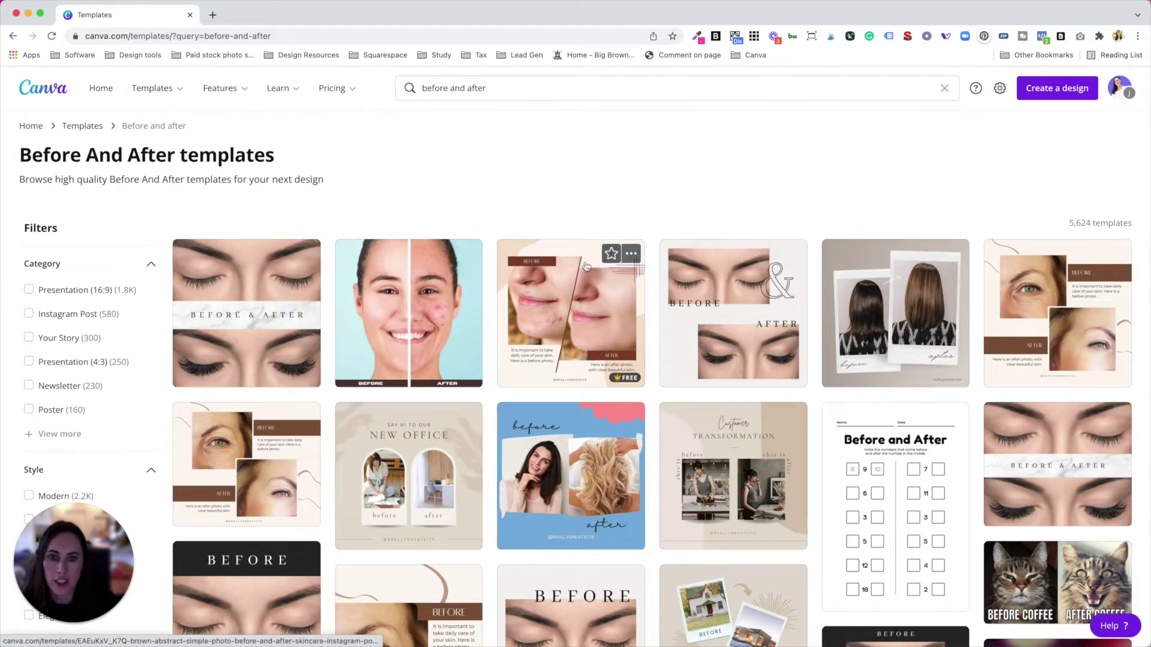
Star the Brown Abstract skincare before-and-after template and preview it.
left_click(612, 254)
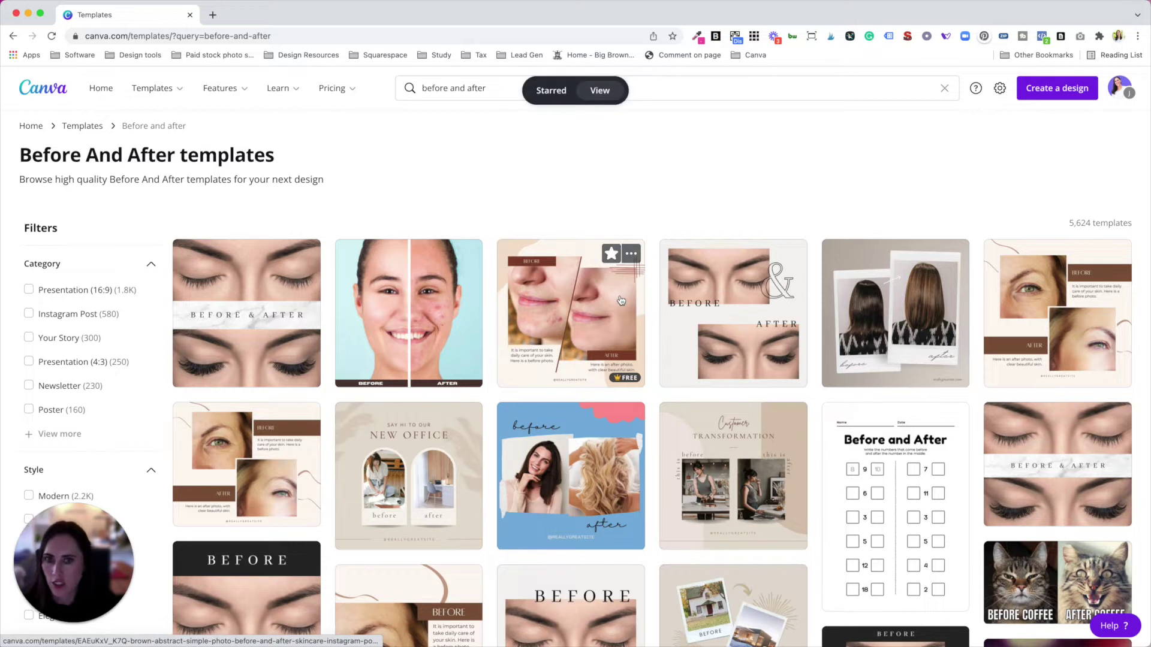
left_click(631, 257)
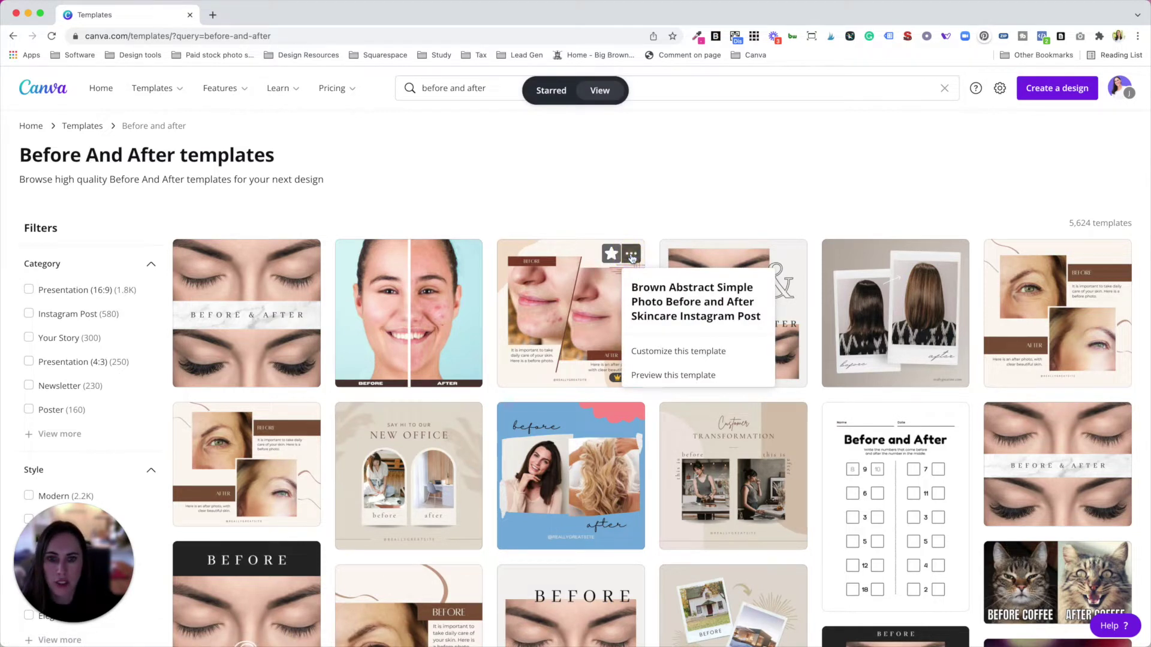
left_click(672, 375)
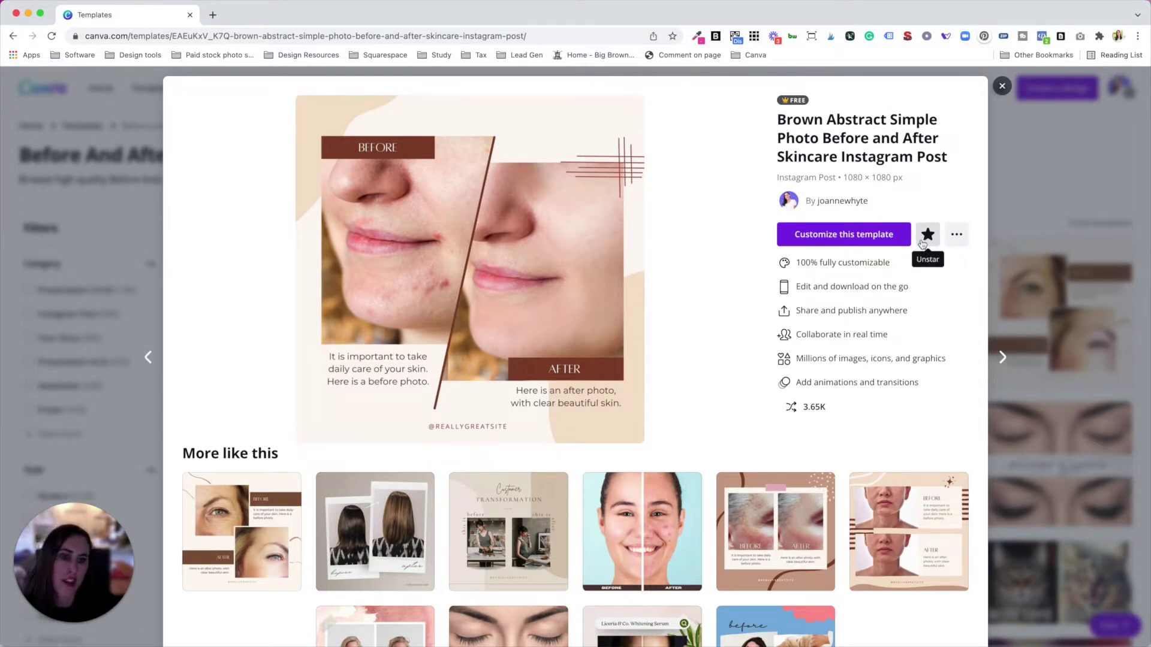
On the creator's profile, star the Brown Neutral before-and-after skincare Facebook post template.
left_click(835, 203)
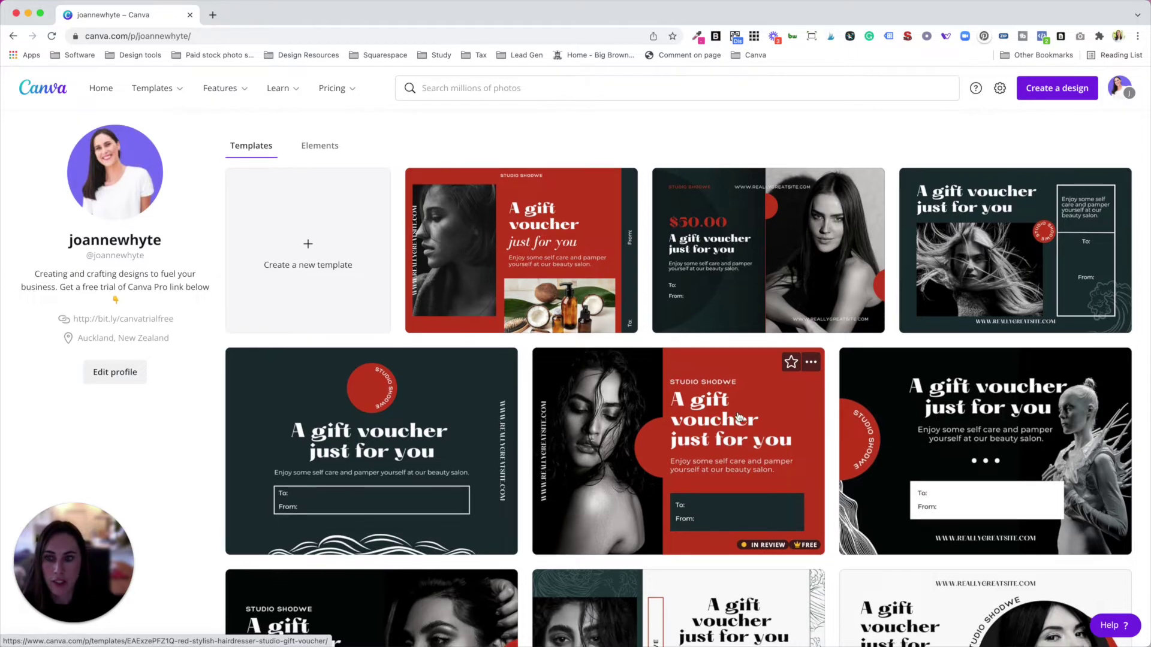
scroll(741, 418, "down", 15)
scroll(739, 416, "down", 15)
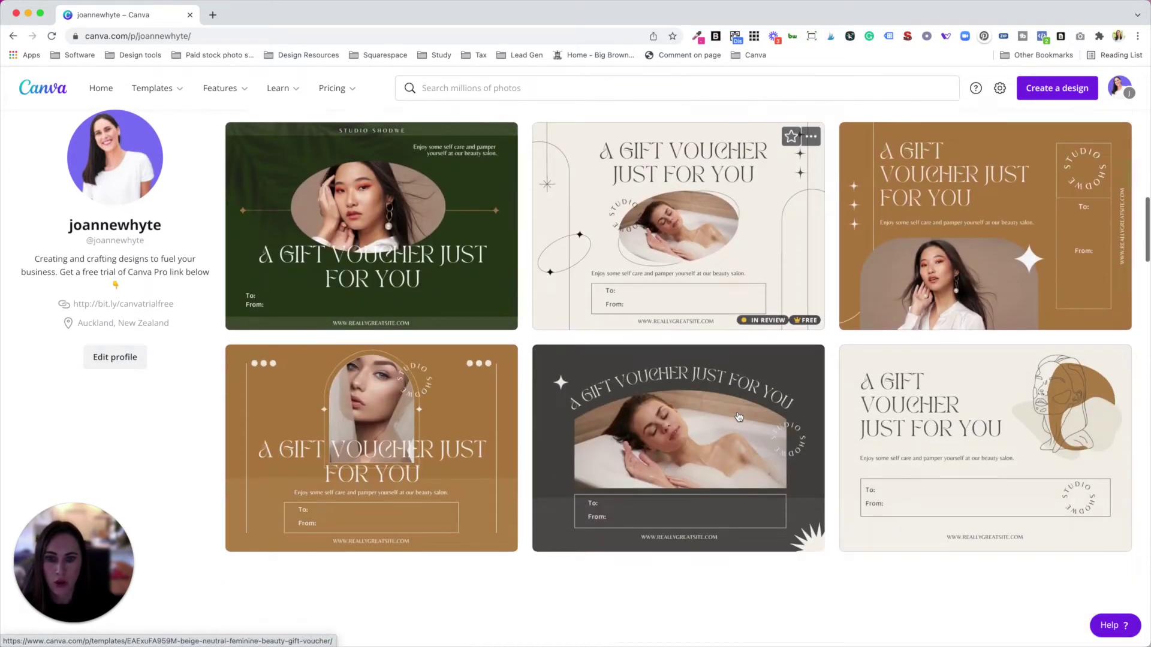
scroll(739, 416, "down", 15)
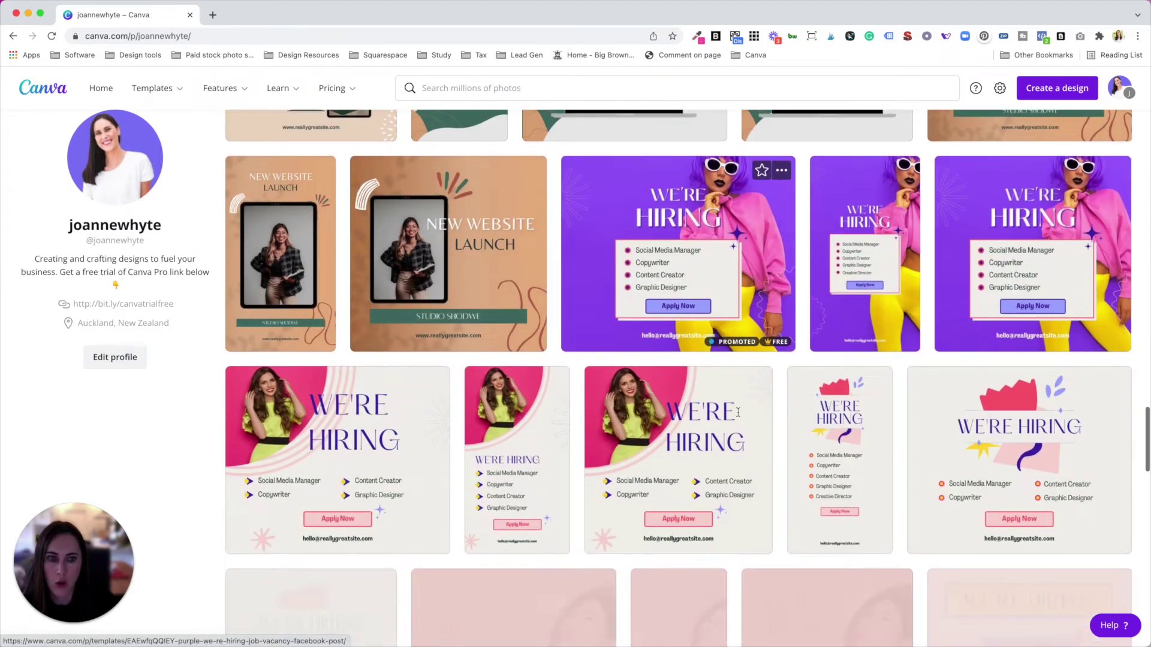
scroll(738, 413, "down", 12)
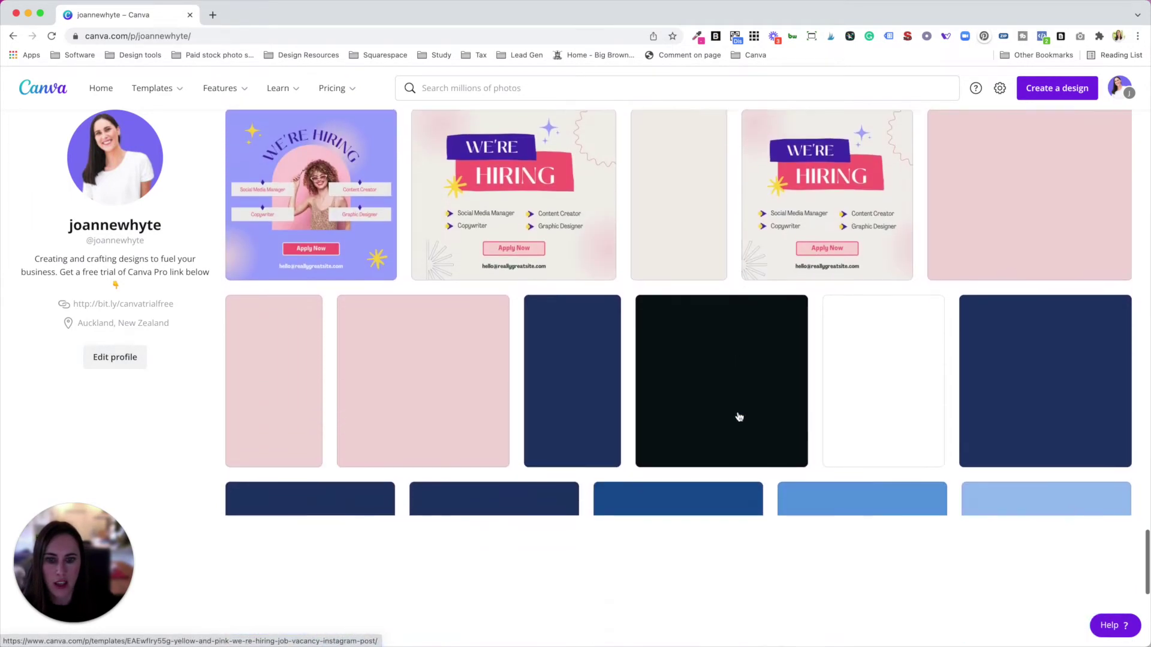
scroll(738, 417, "down", 5)
scroll(739, 417, "down", 1)
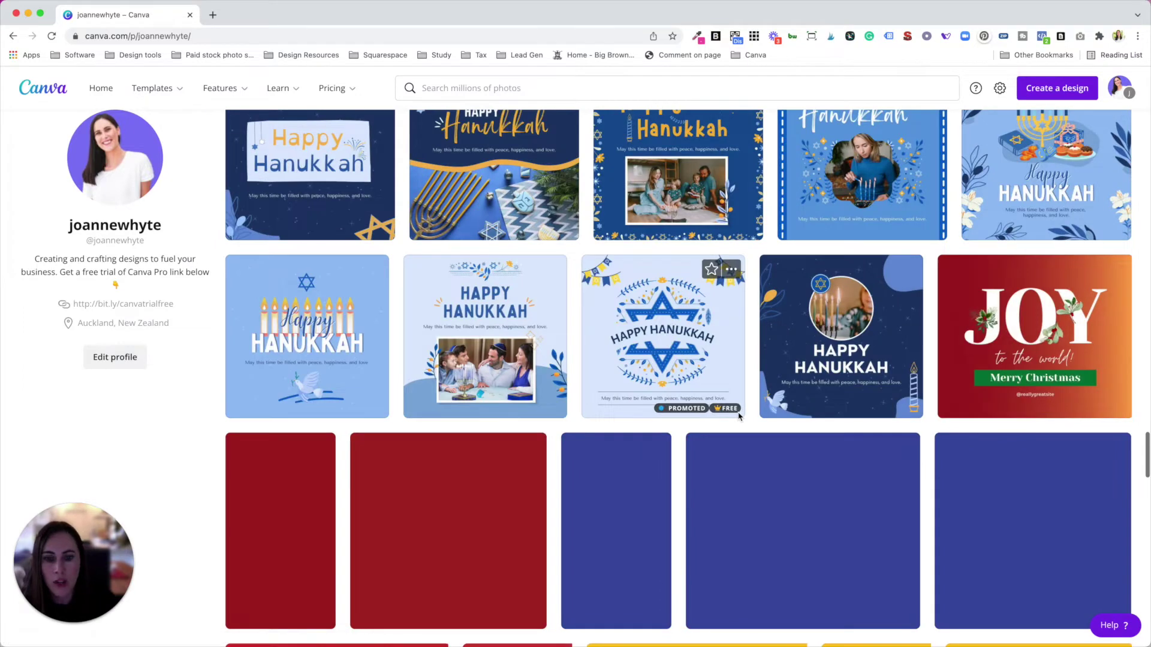
scroll(738, 411, "down", 3)
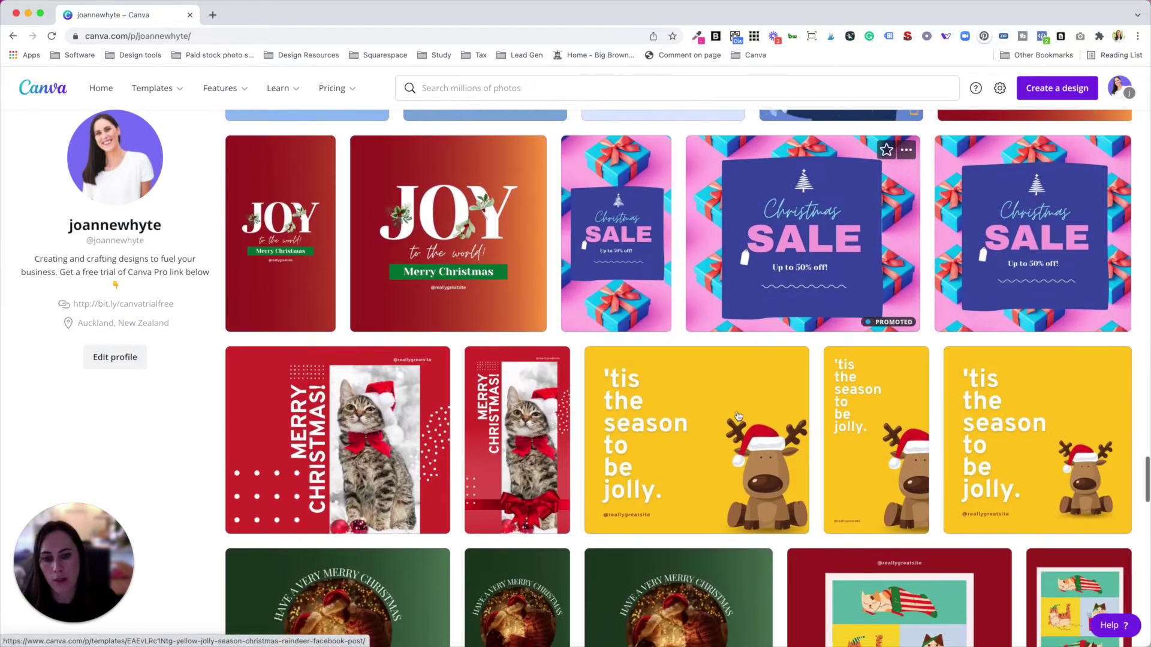
scroll(738, 417, "down", 3)
scroll(738, 416, "down", 18)
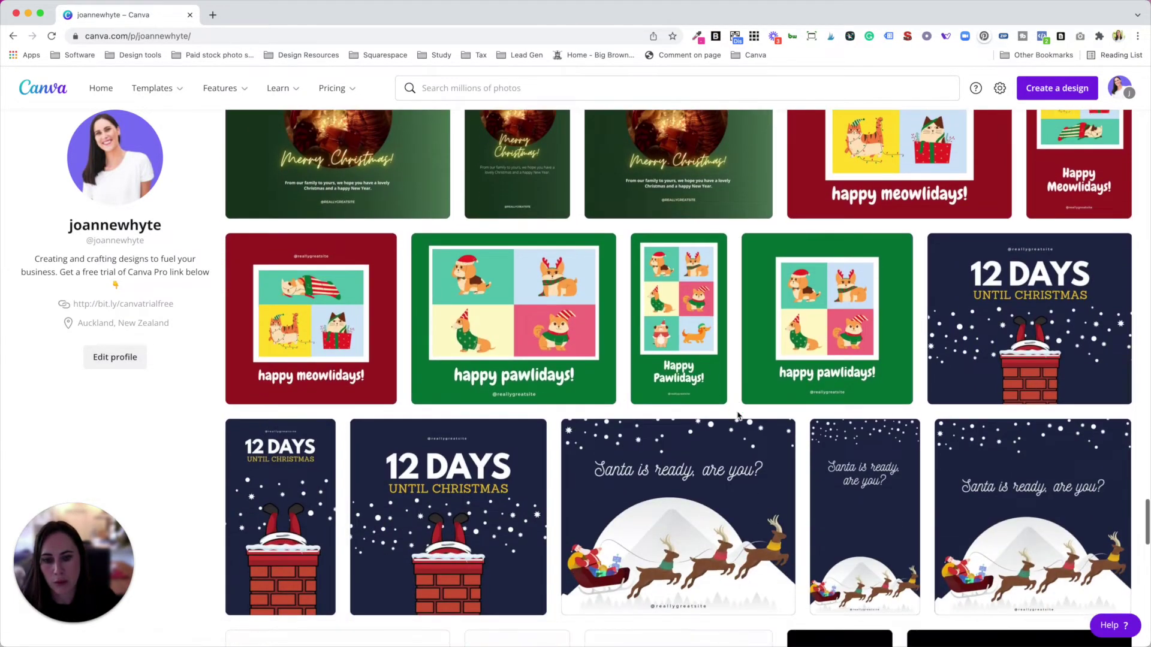
scroll(738, 415, "down", 11)
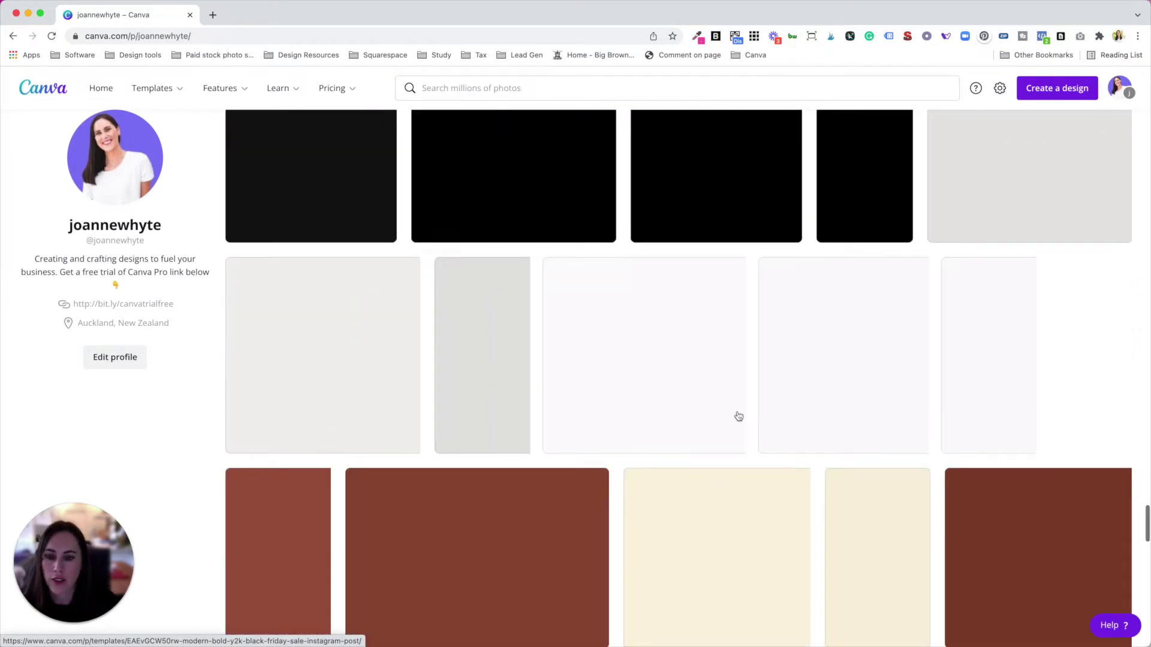
scroll(738, 416, "down", 6)
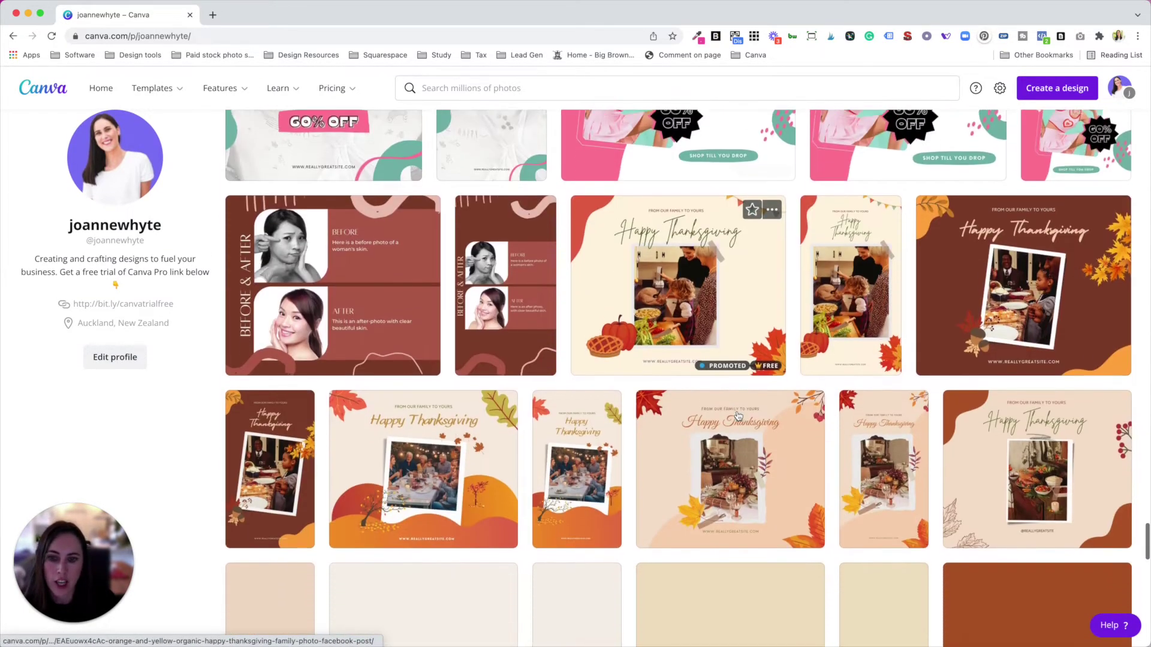
scroll(739, 415, "down", 18)
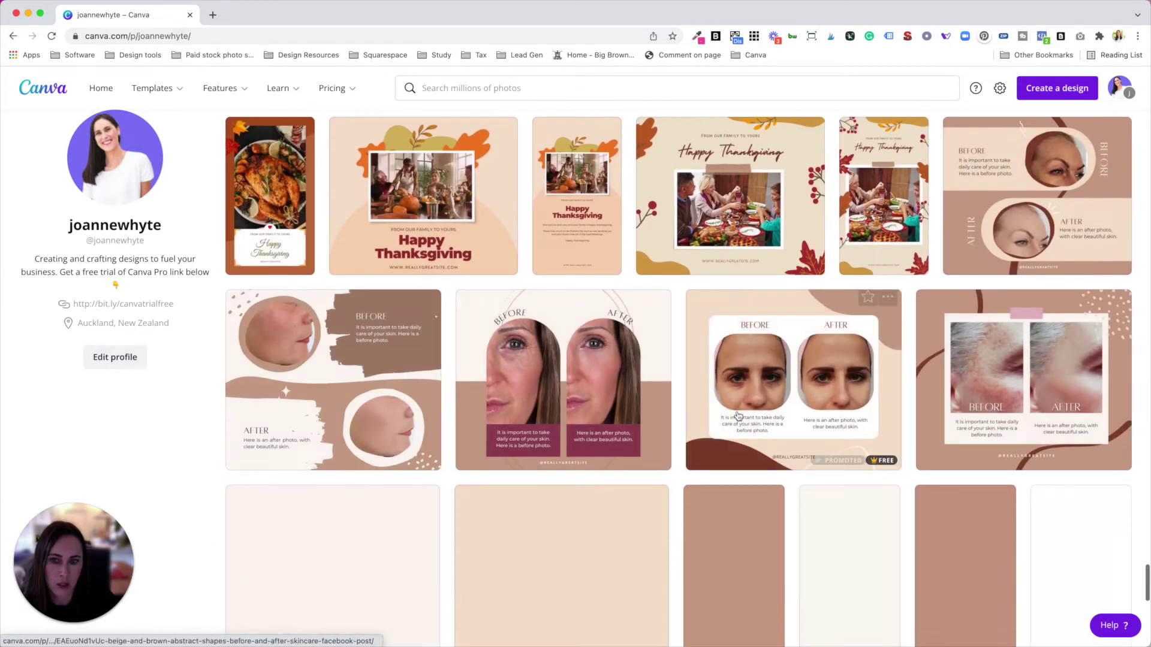
scroll(739, 415, "down", 5)
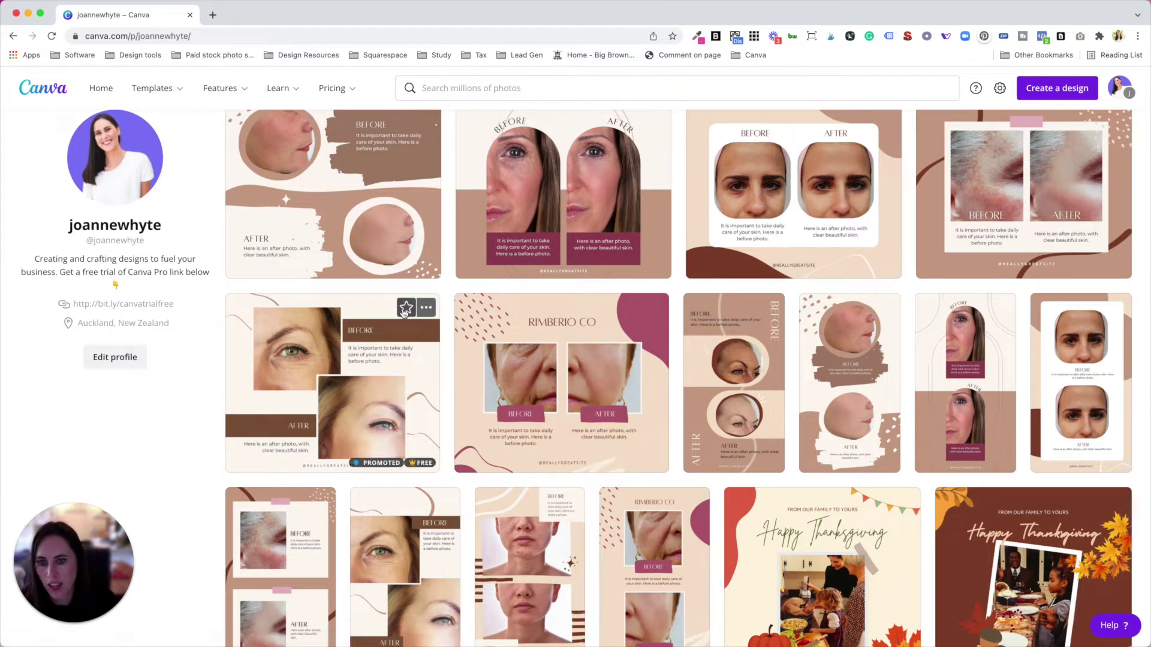
left_click(405, 308)
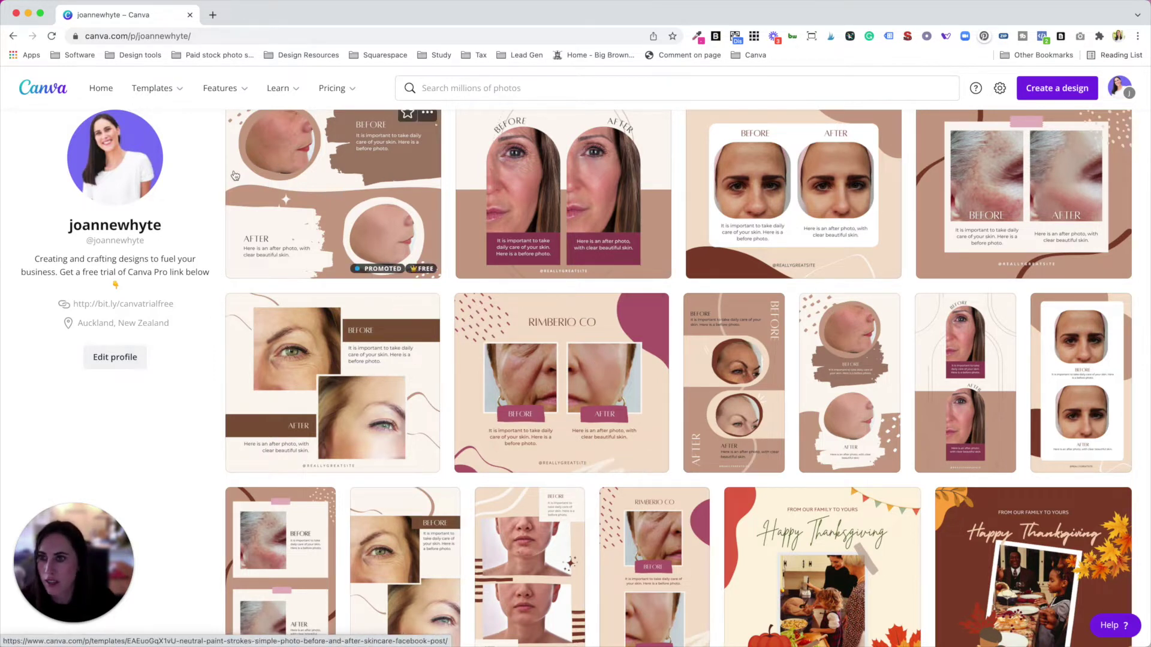
Use the starred Brown Neutral skincare template as a new design, then go back home.
left_click(101, 89)
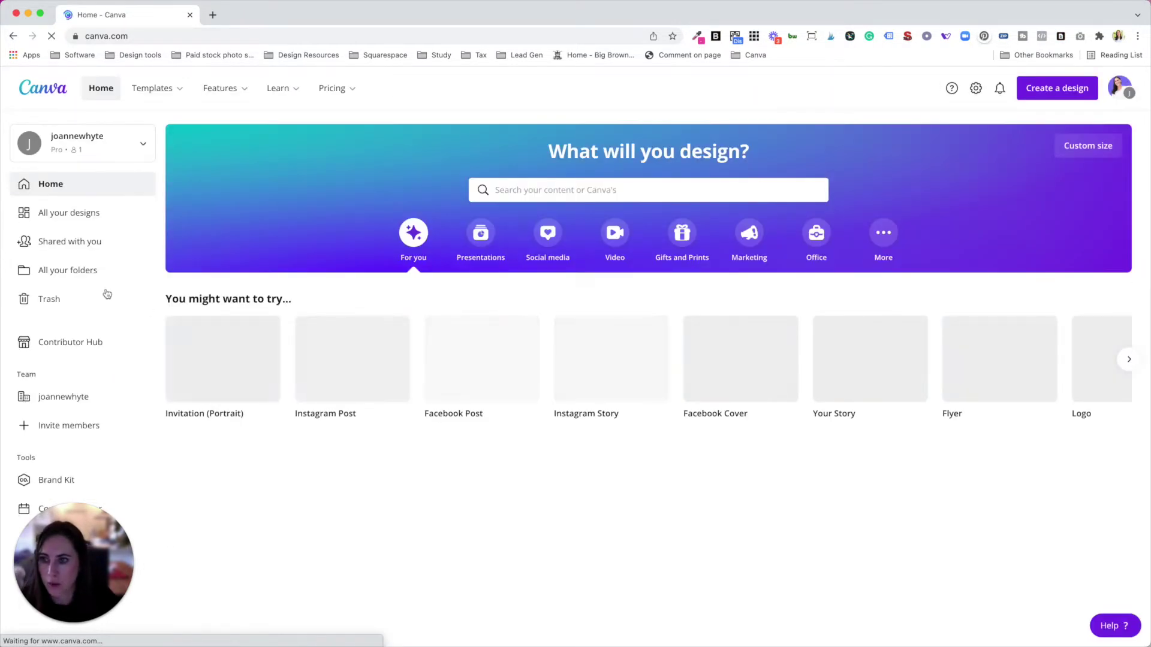
left_click(107, 280)
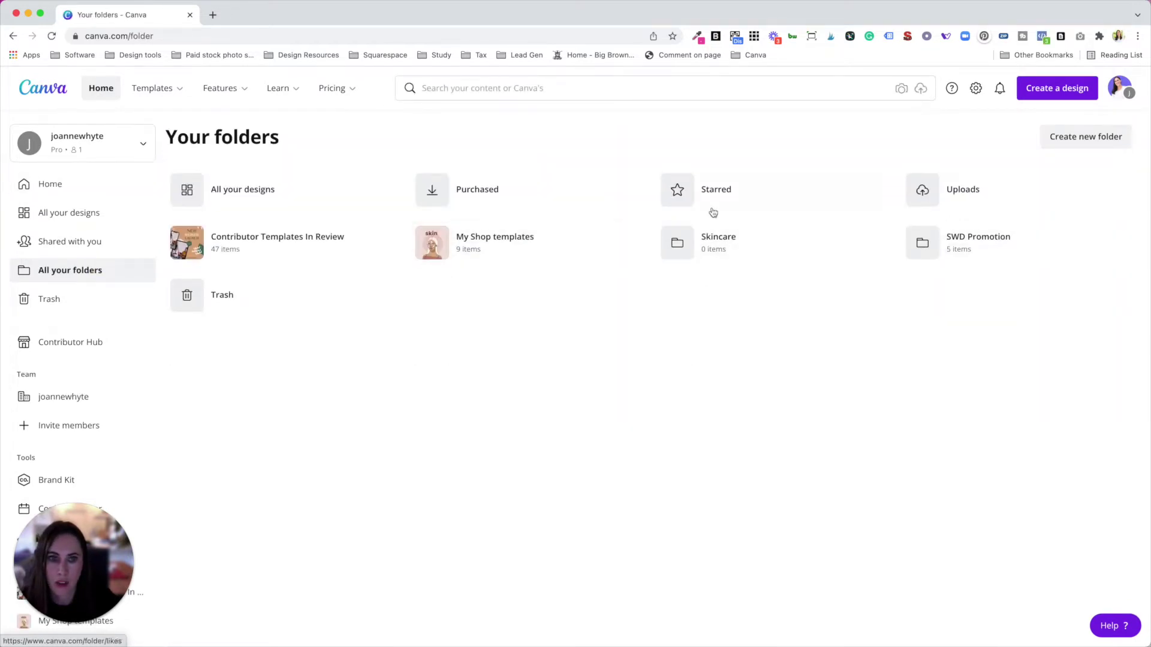
left_click(775, 202)
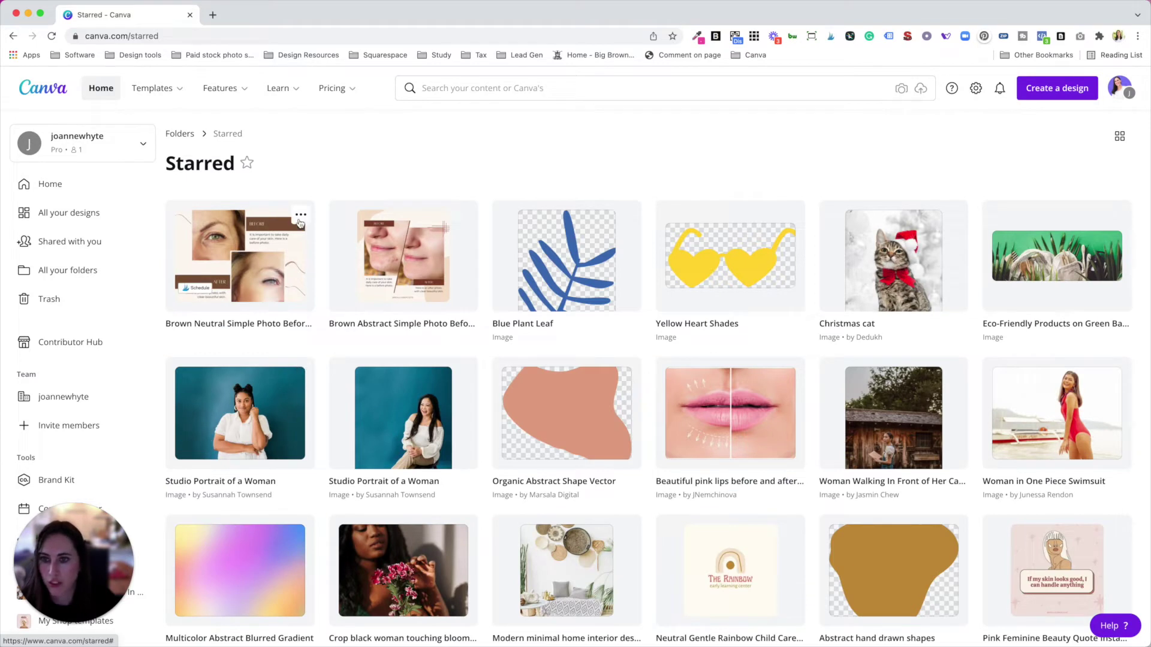
left_click(281, 268)
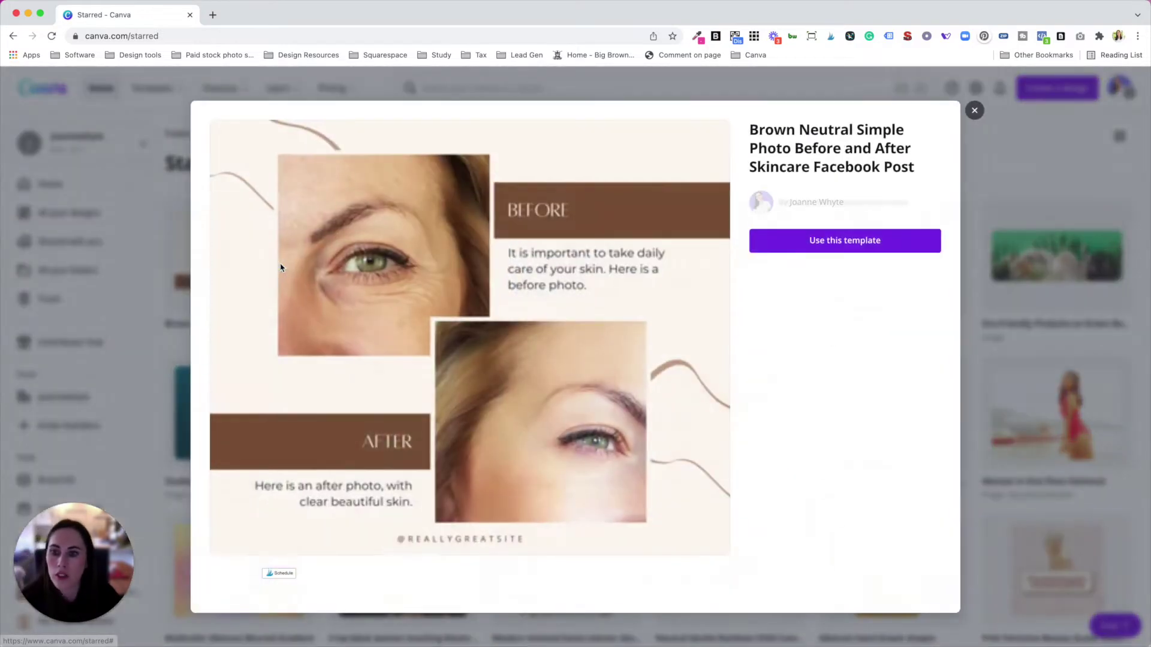
left_click(829, 246)
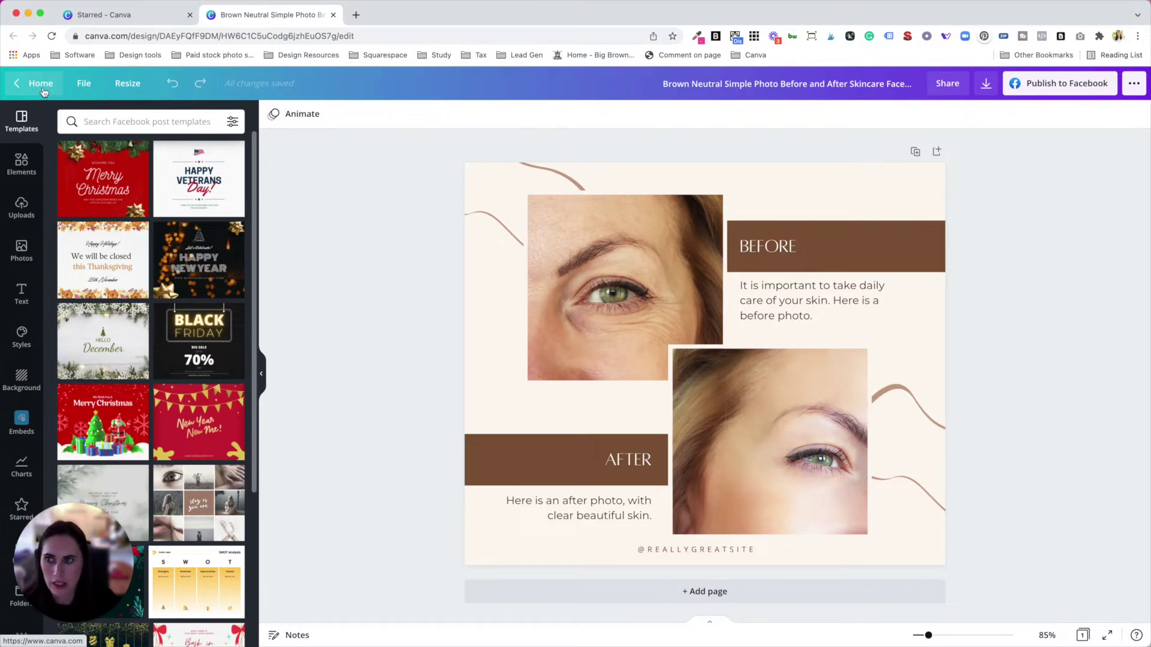
left_click(41, 85)
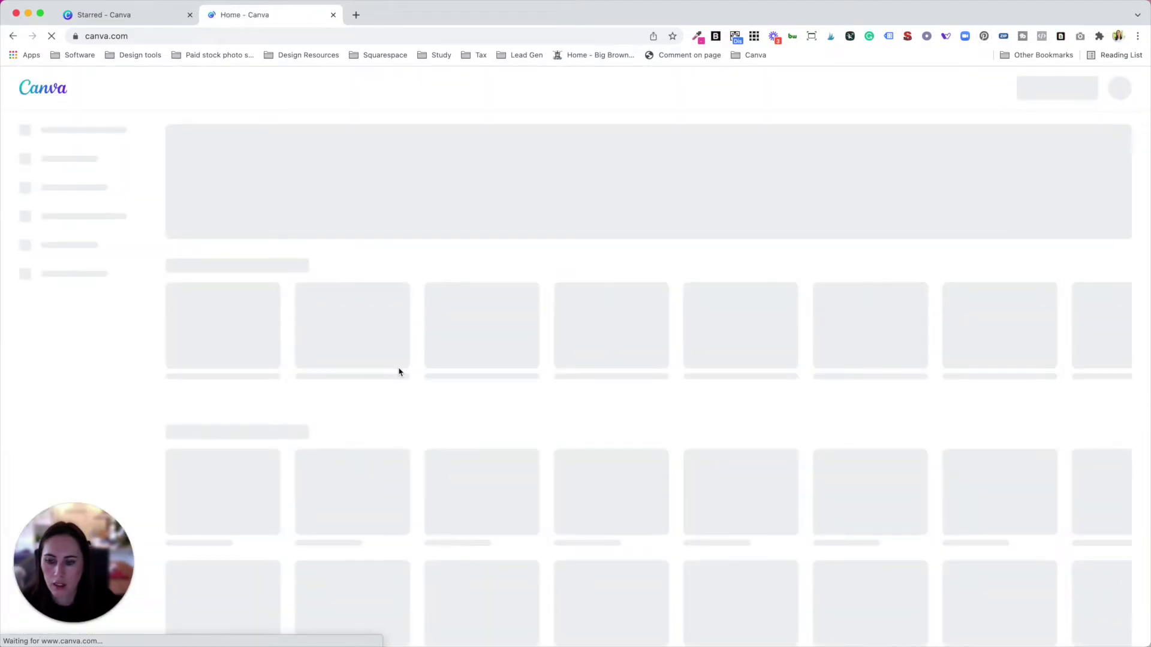
Move the Brown Neutral skincare Facebook post into the Skincare folder and view all folders.
scroll(275, 375, "down", 3)
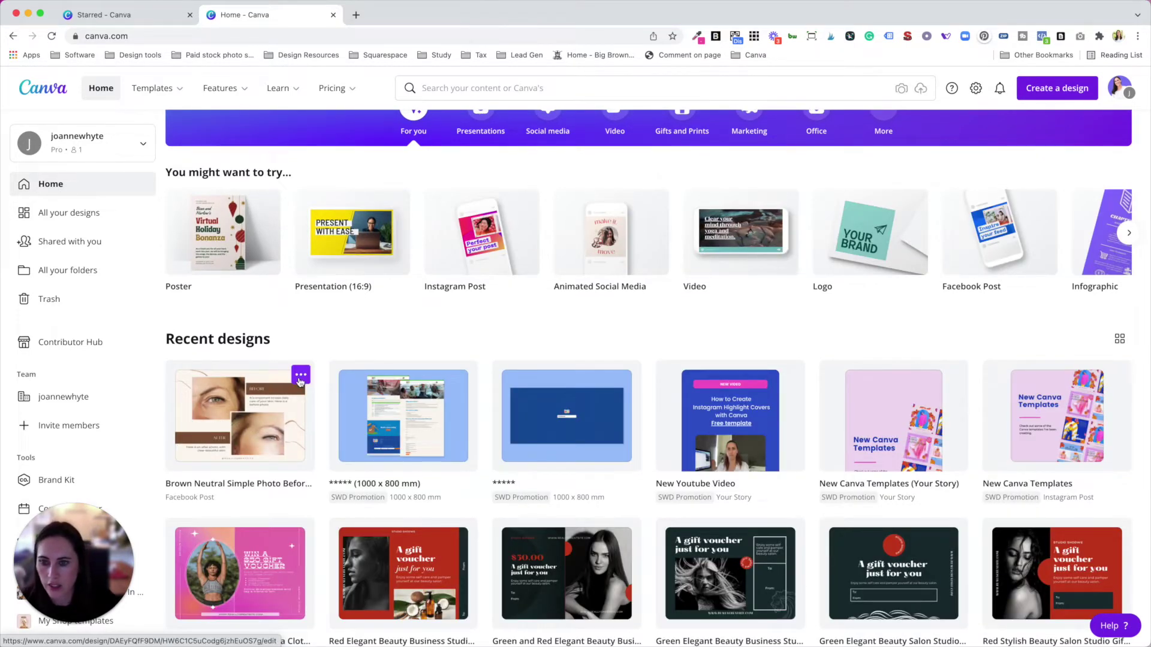
left_click(300, 376)
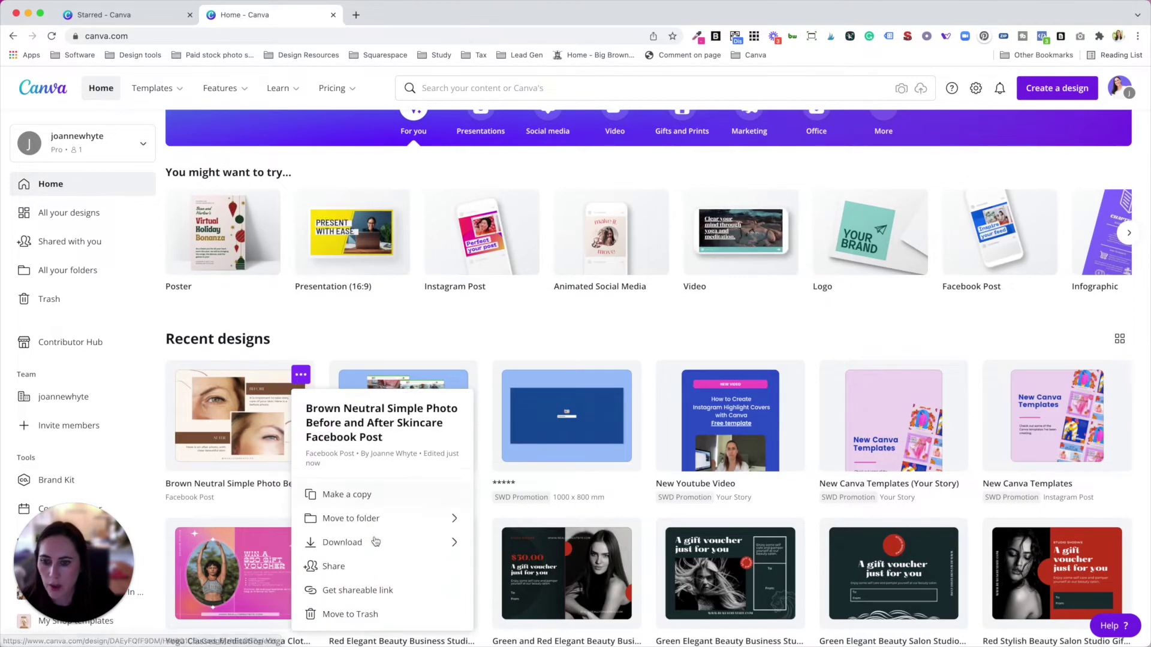
left_click(386, 519)
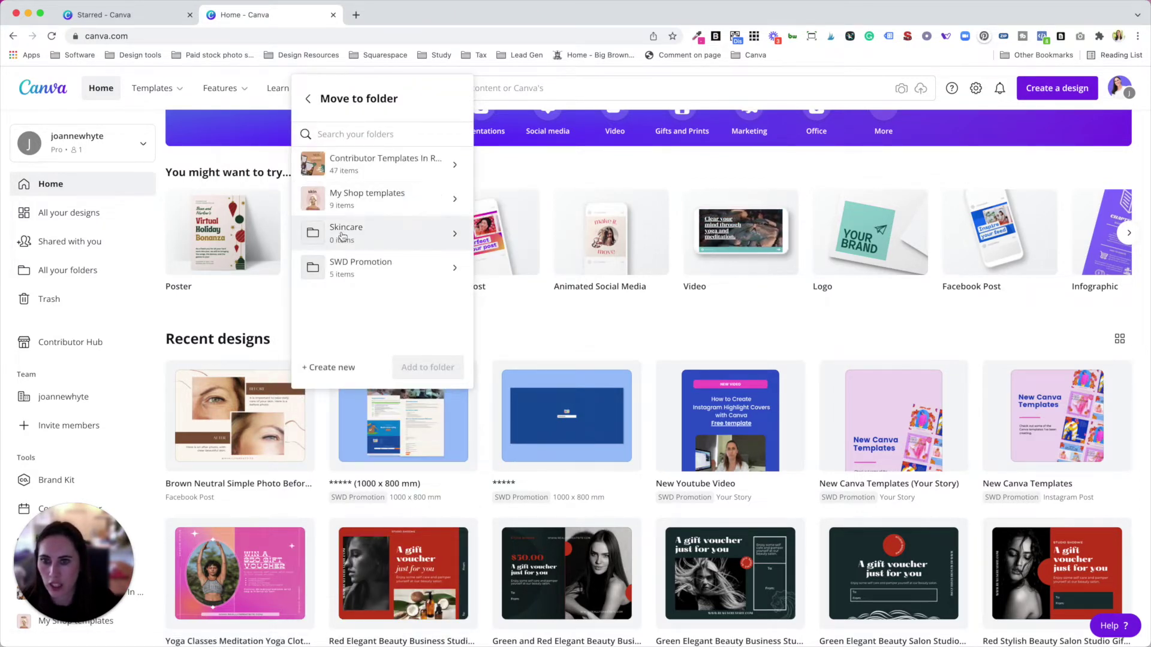
left_click(369, 234)
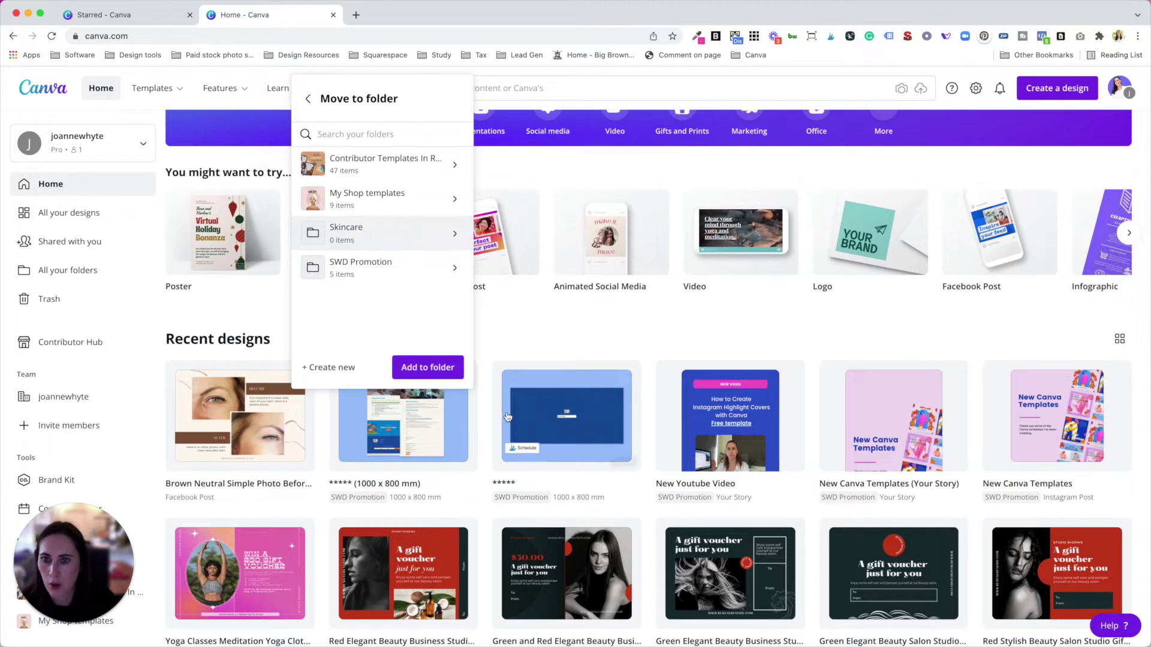
left_click(436, 372)
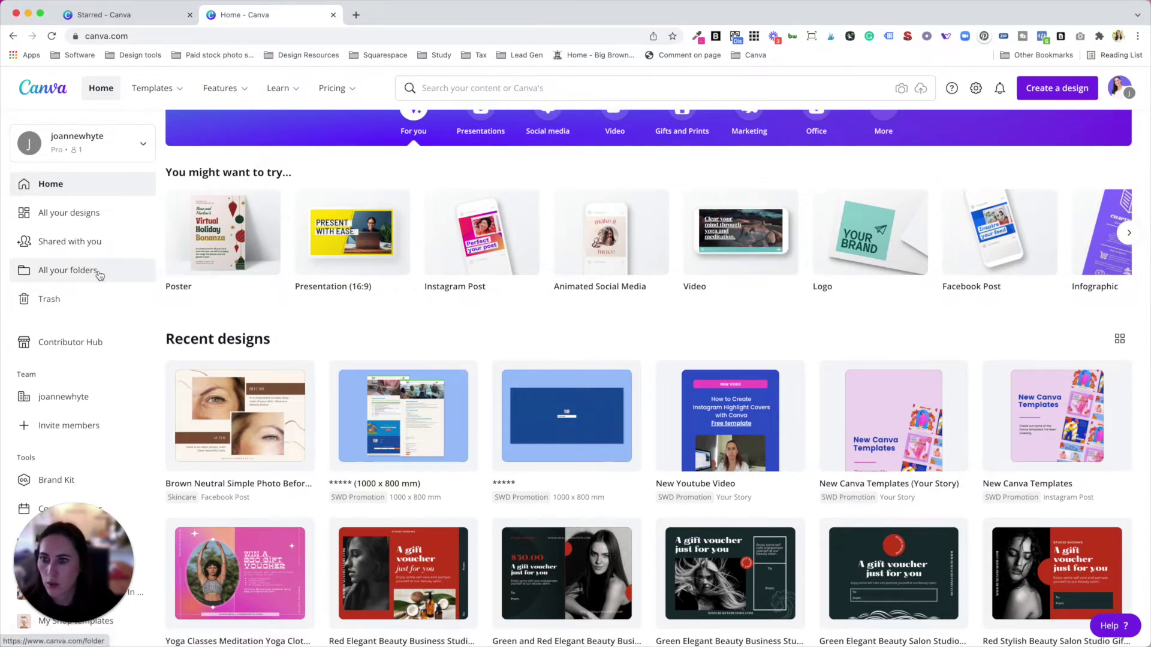
left_click(98, 273)
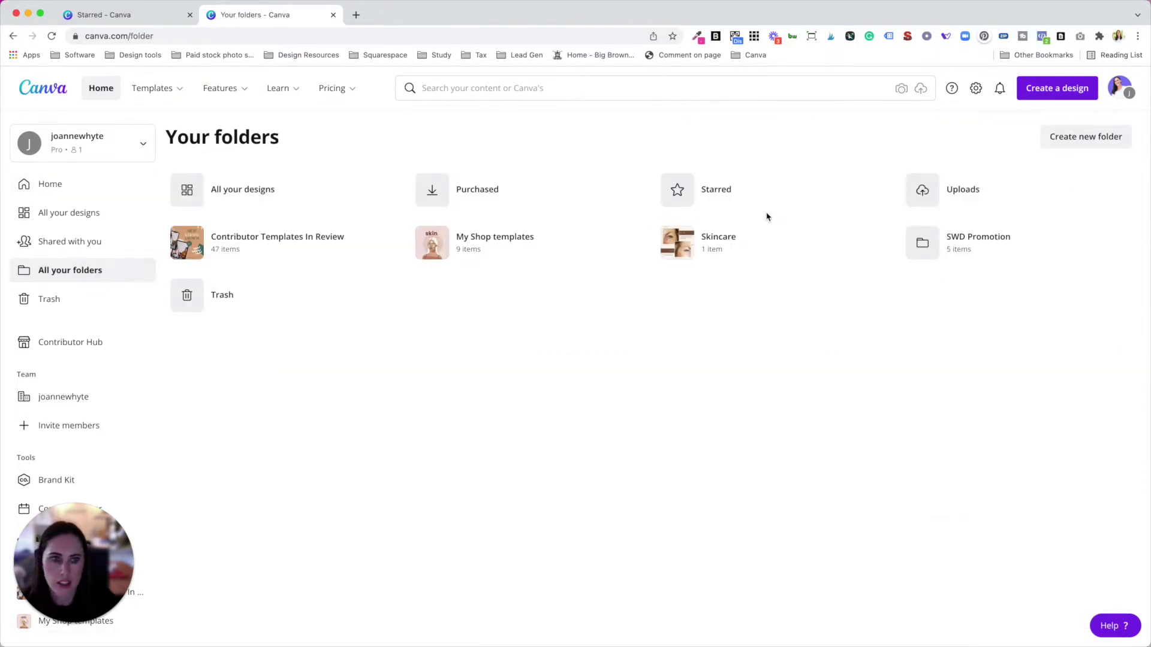
Use the starred Brown Abstract Instagram template as a new design, then return home.
left_click(773, 206)
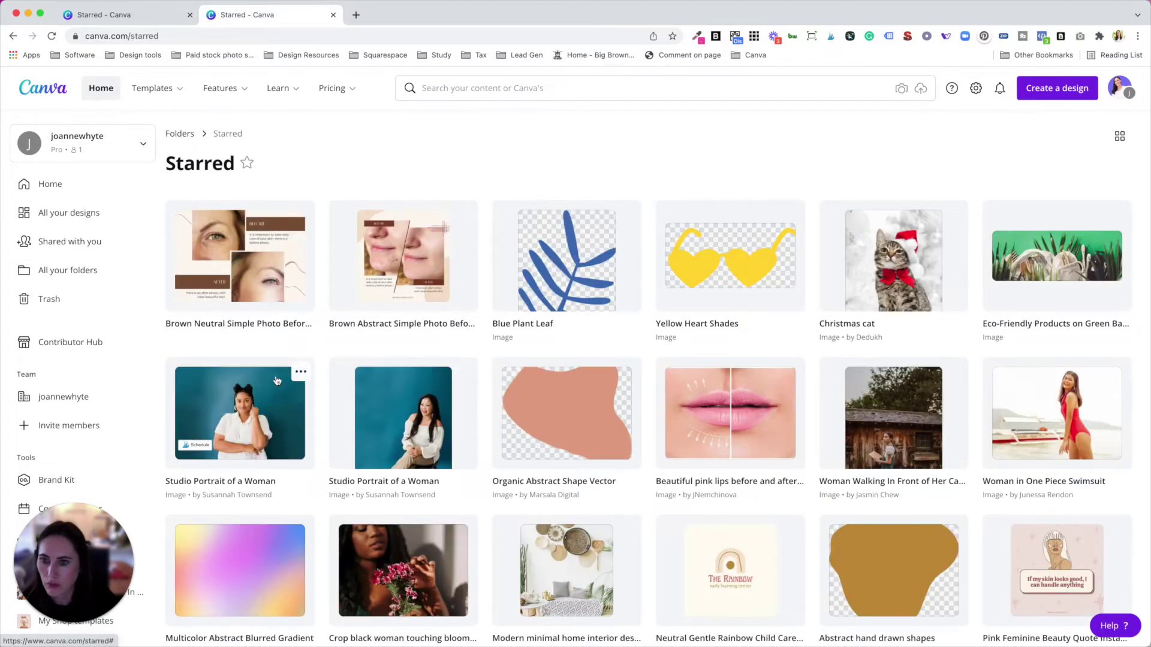
left_click(378, 287)
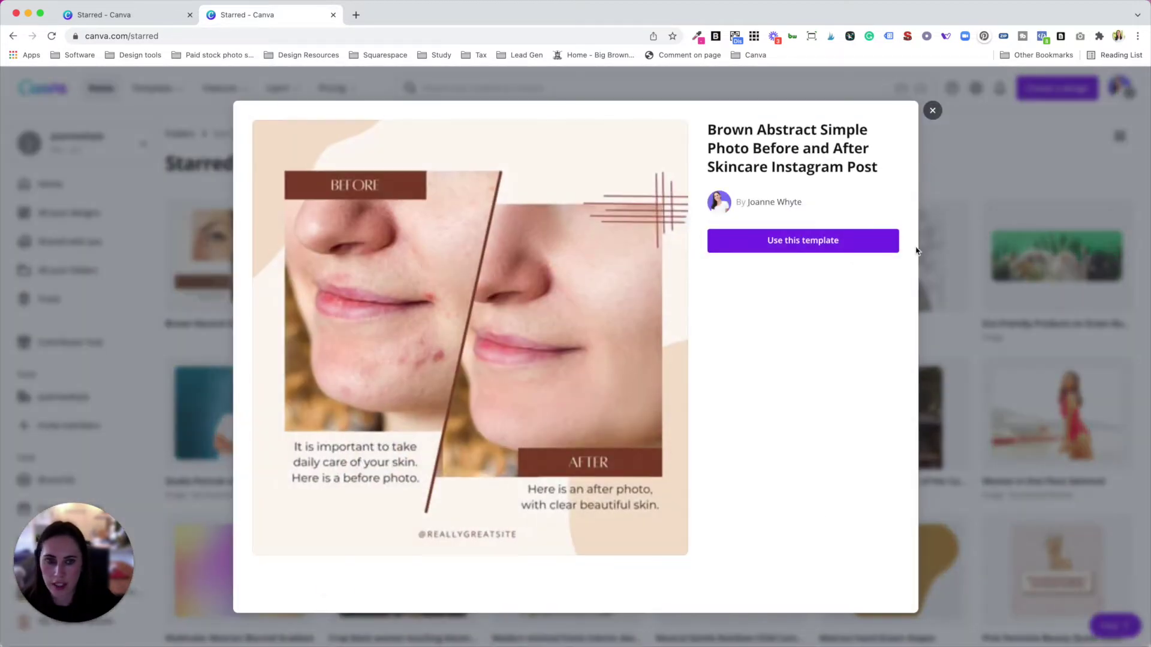
left_click(839, 243)
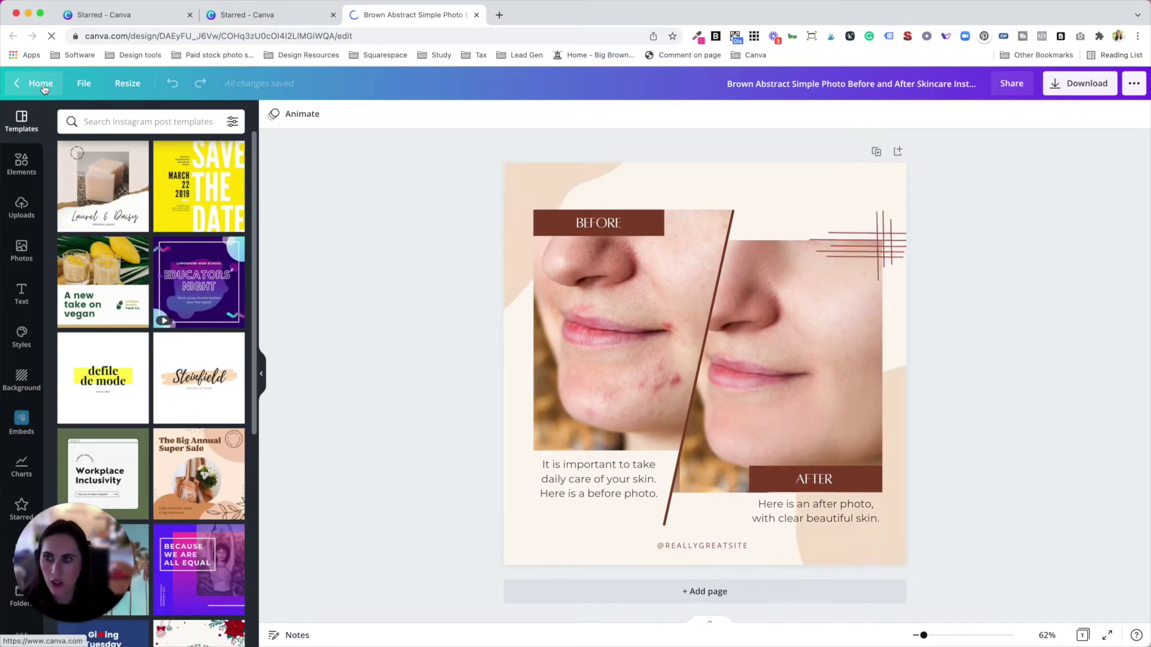
left_click(42, 87)
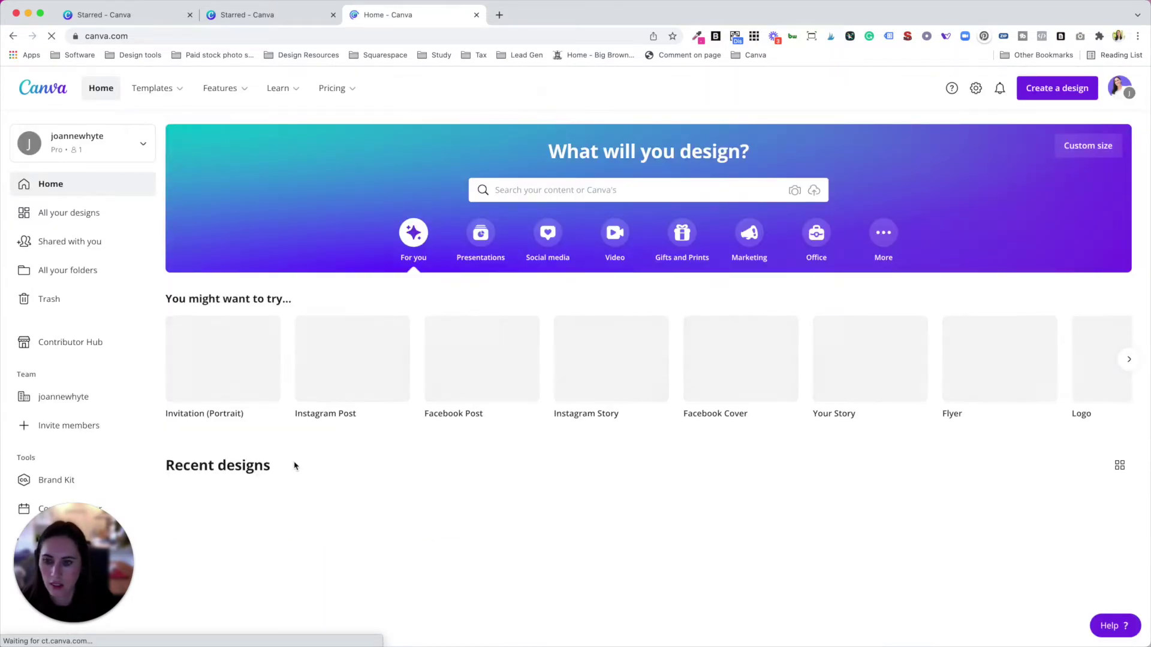
Move the Brown Abstract skincare Instagram design into the Skincare folder.
scroll(291, 466, "down", 3)
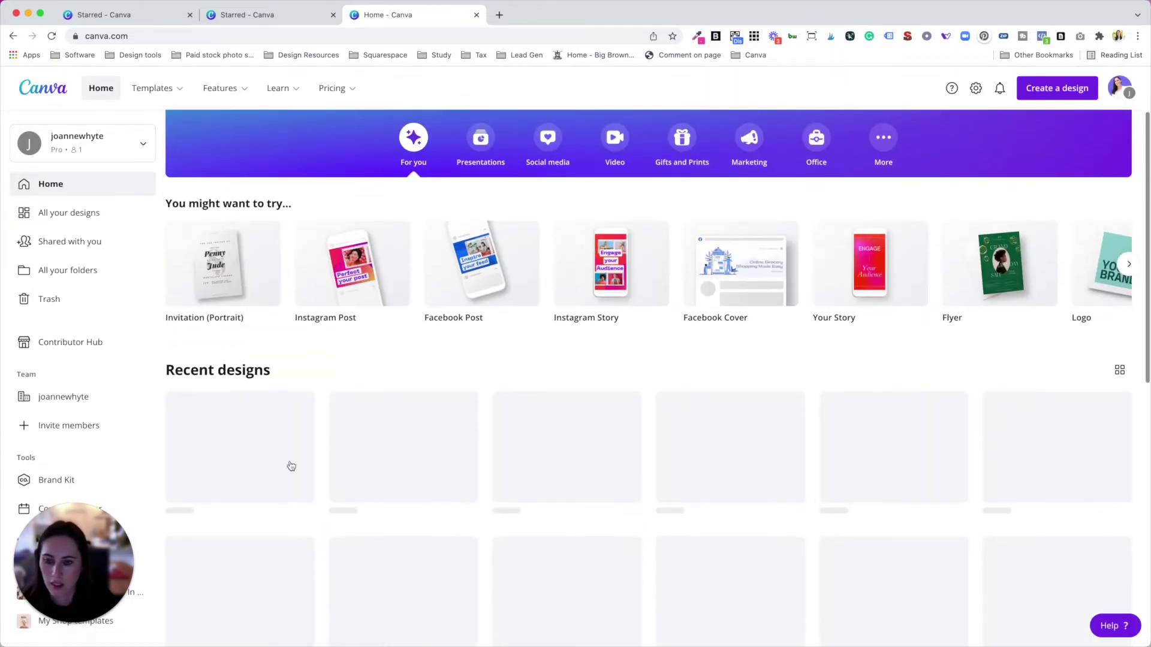
left_click(301, 408)
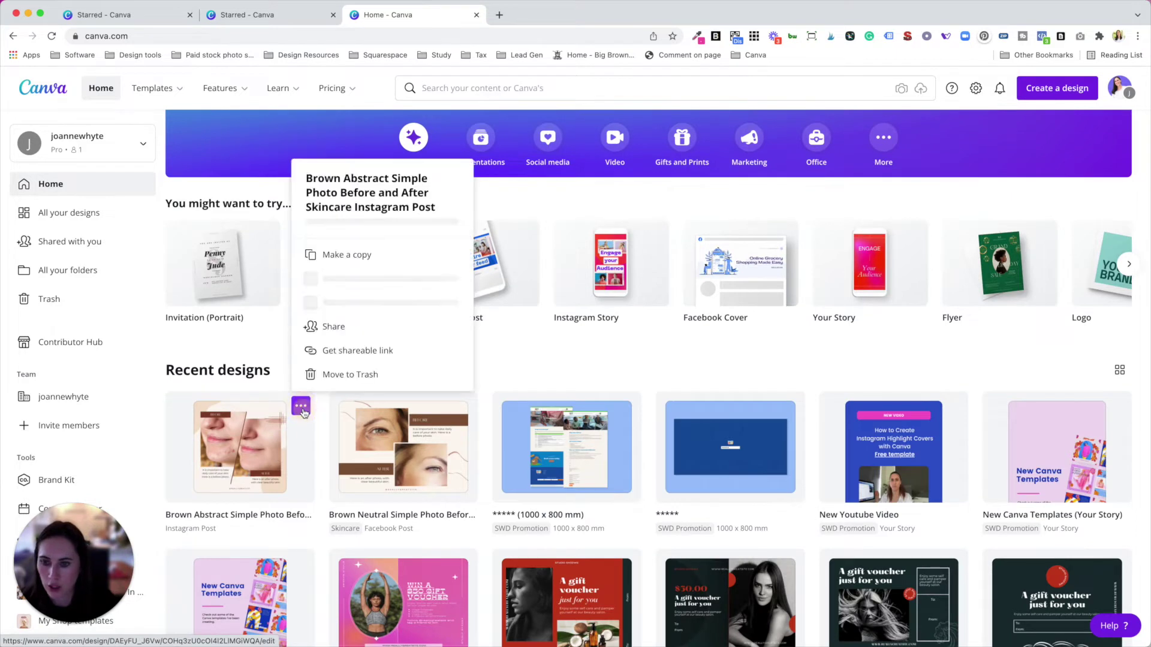
left_click(412, 287)
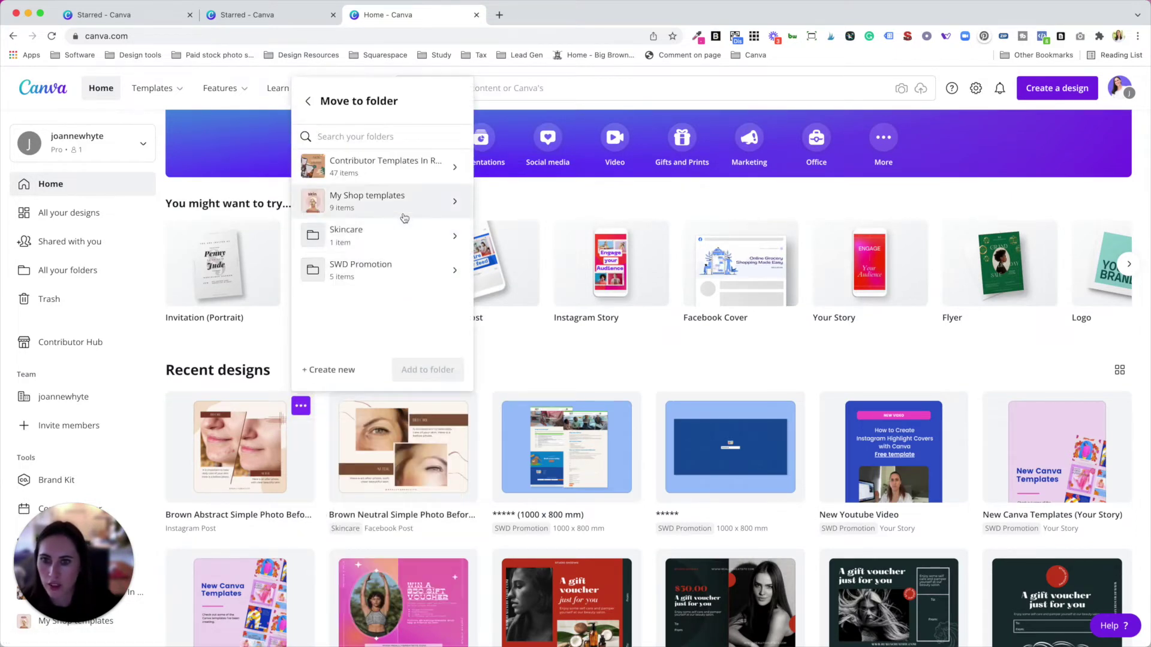
left_click(401, 241)
left_click(422, 371)
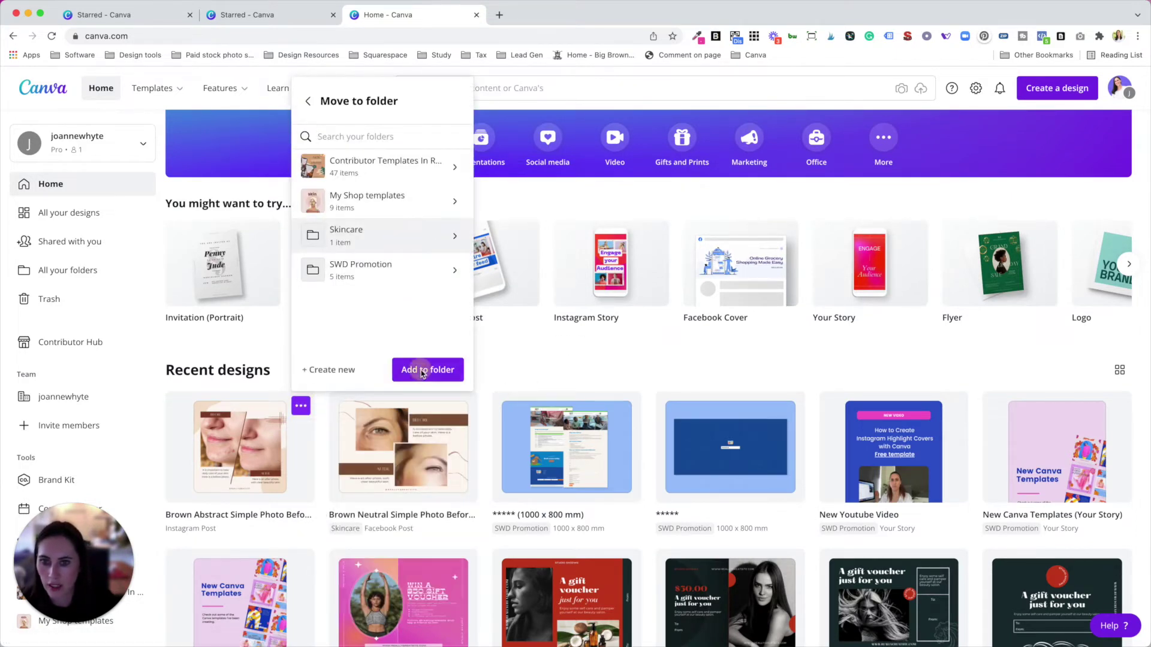
Check that the Skincare folder holds both brown designs, then return home.
left_click(111, 270)
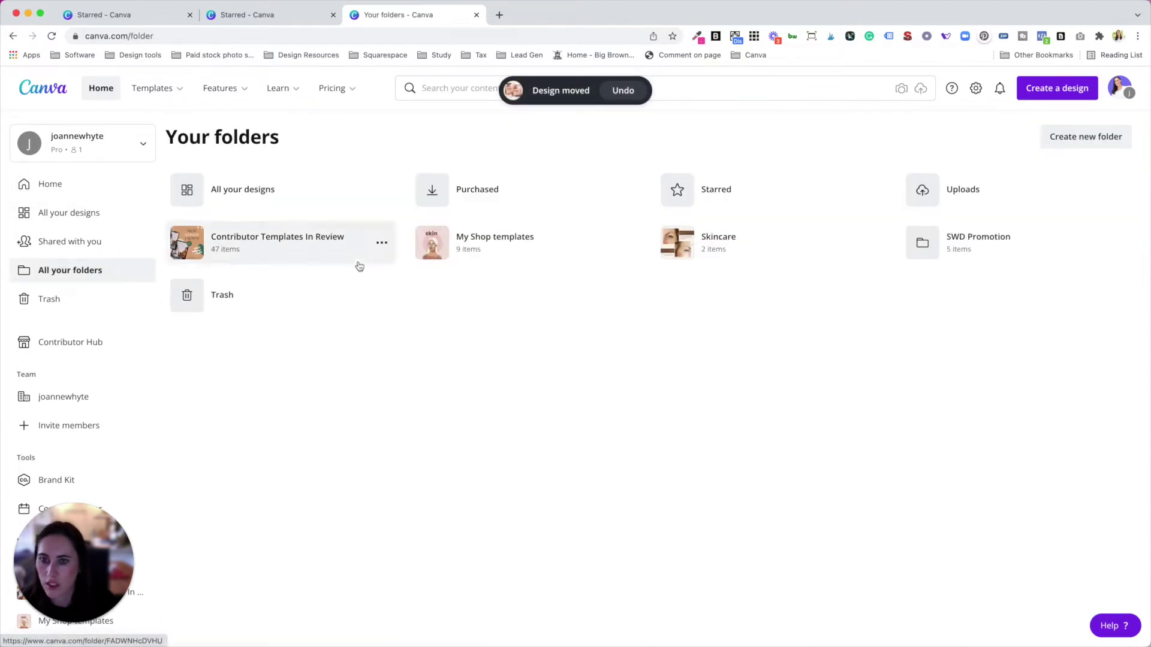
left_click(766, 254)
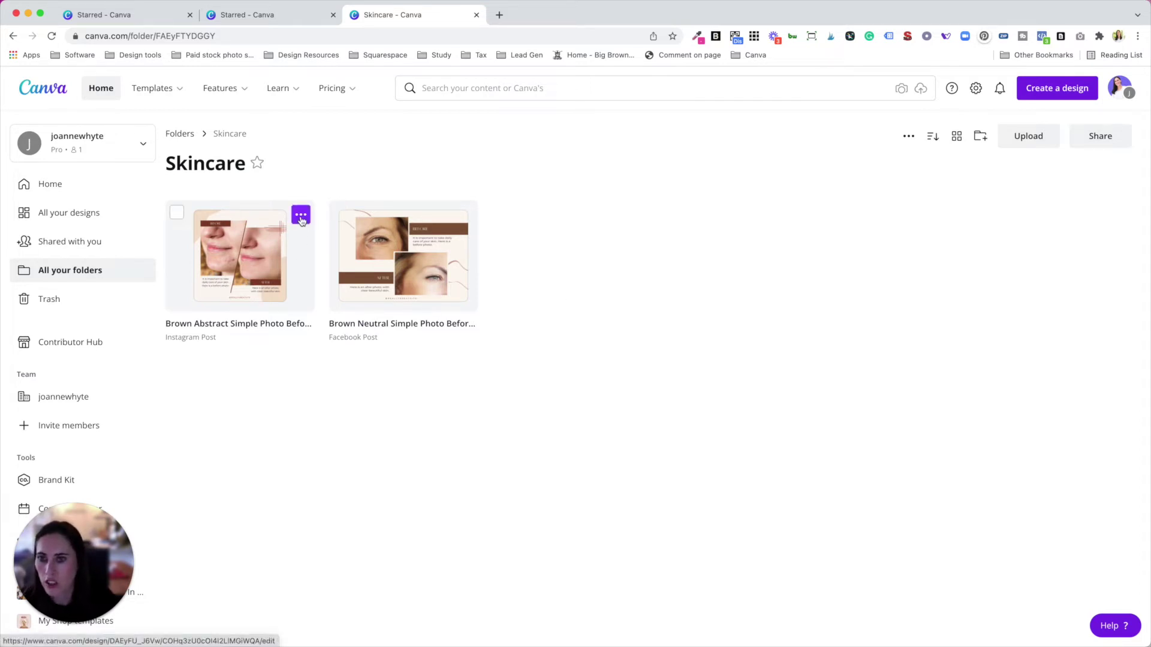
left_click(301, 217)
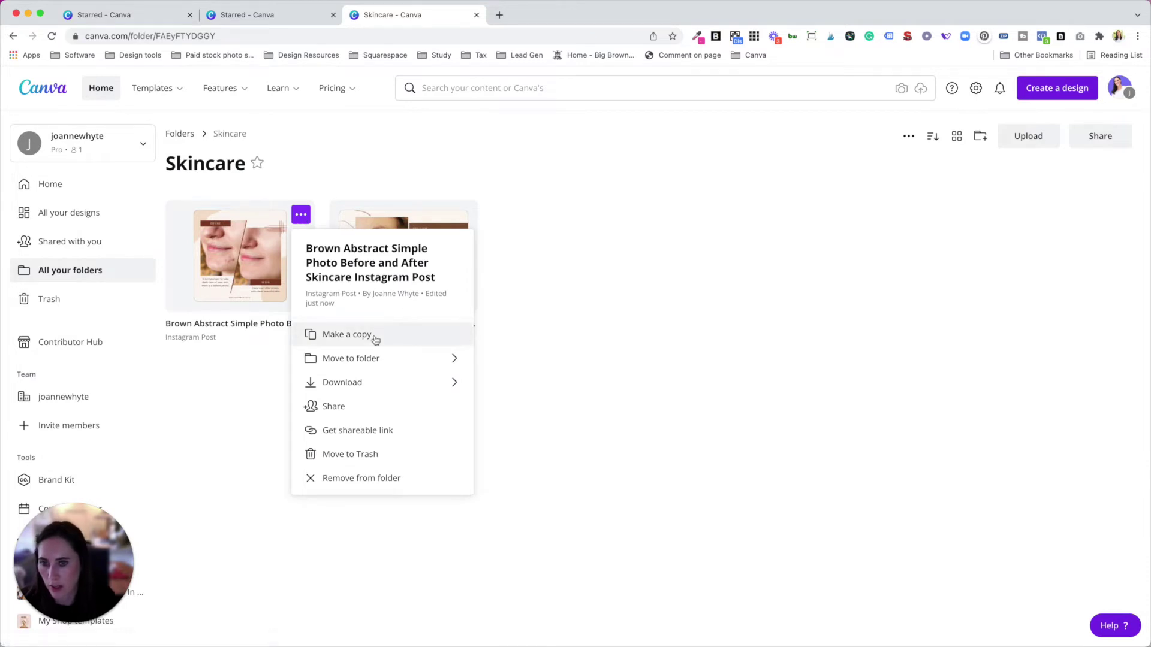
left_click(591, 198)
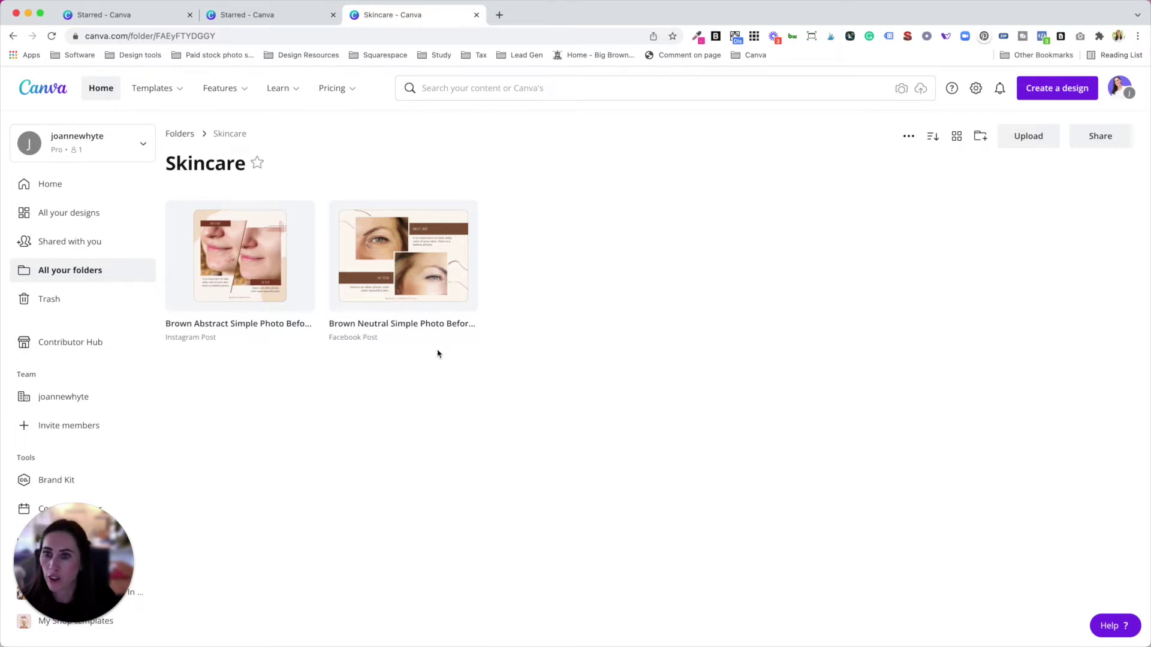
left_click(102, 90)
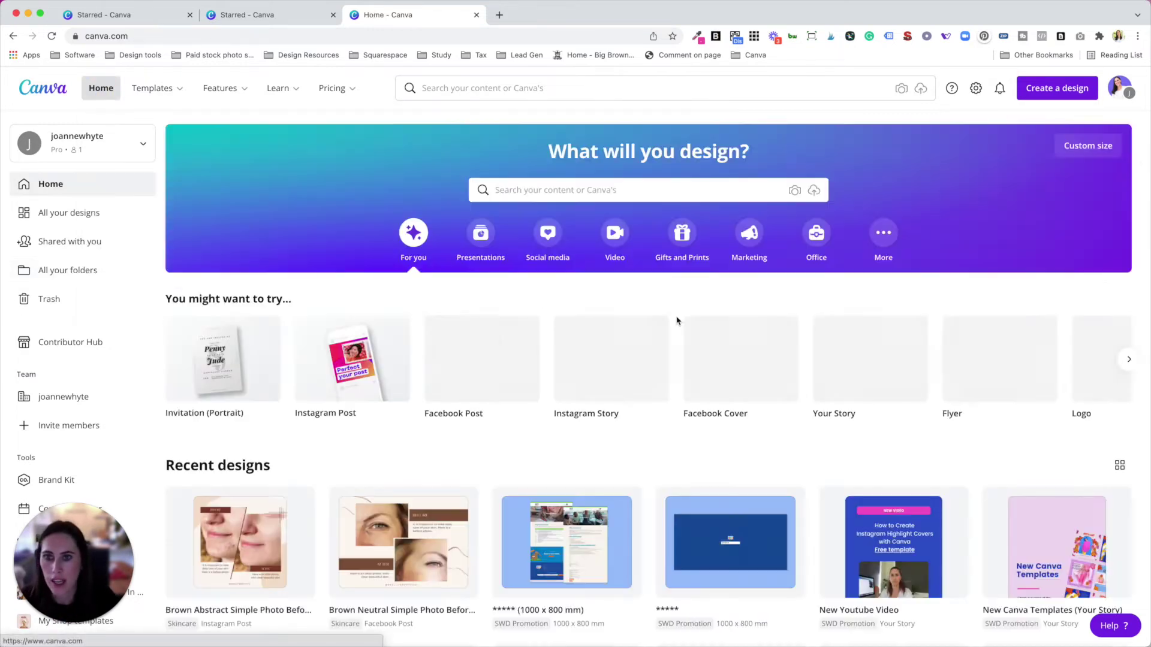
scroll(660, 457, "down", 4)
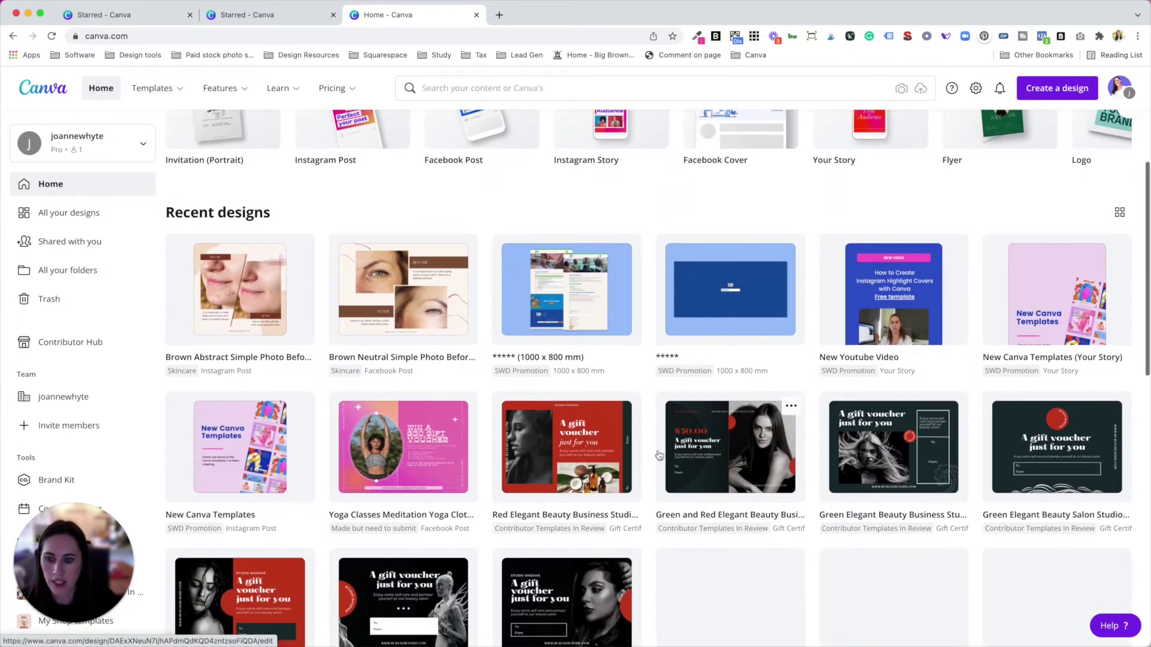
scroll(658, 456, "up", 4)
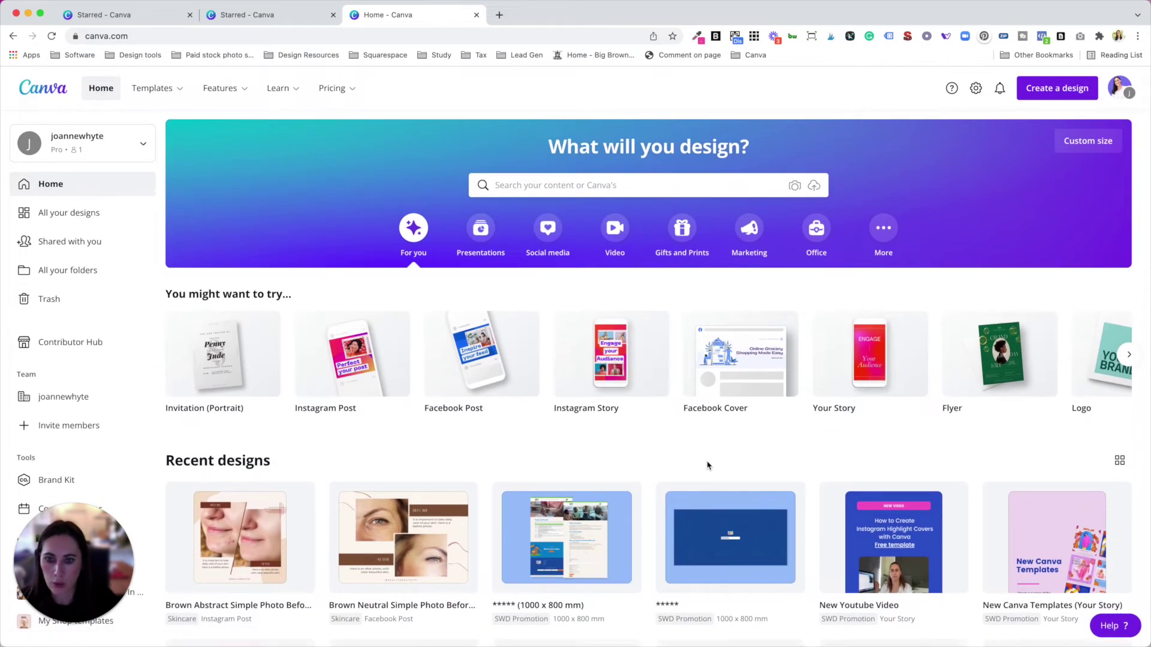
scroll(707, 465, "down", 6)
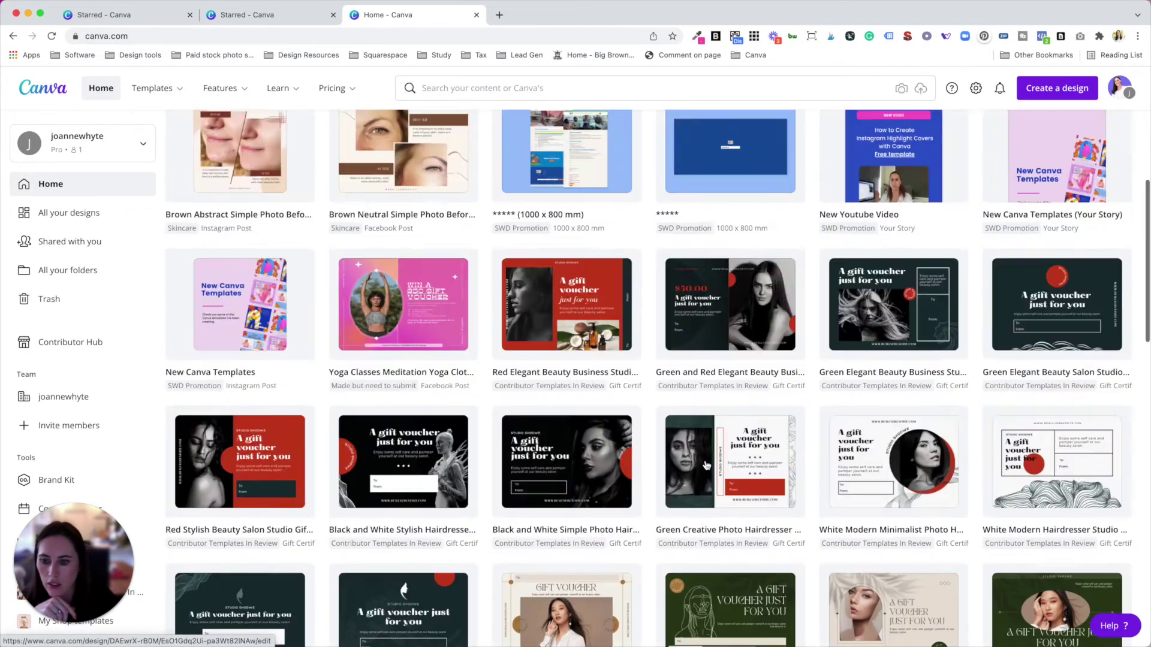
scroll(706, 466, "up", 6)
left_click(155, 89)
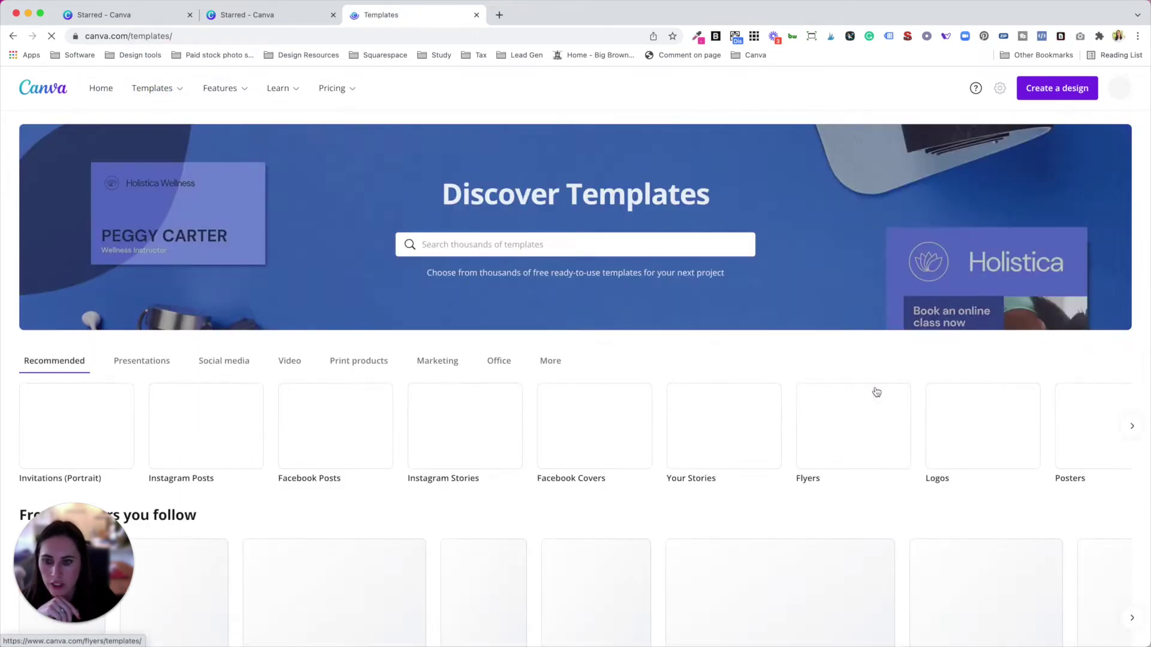
scroll(519, 400, "down", 3)
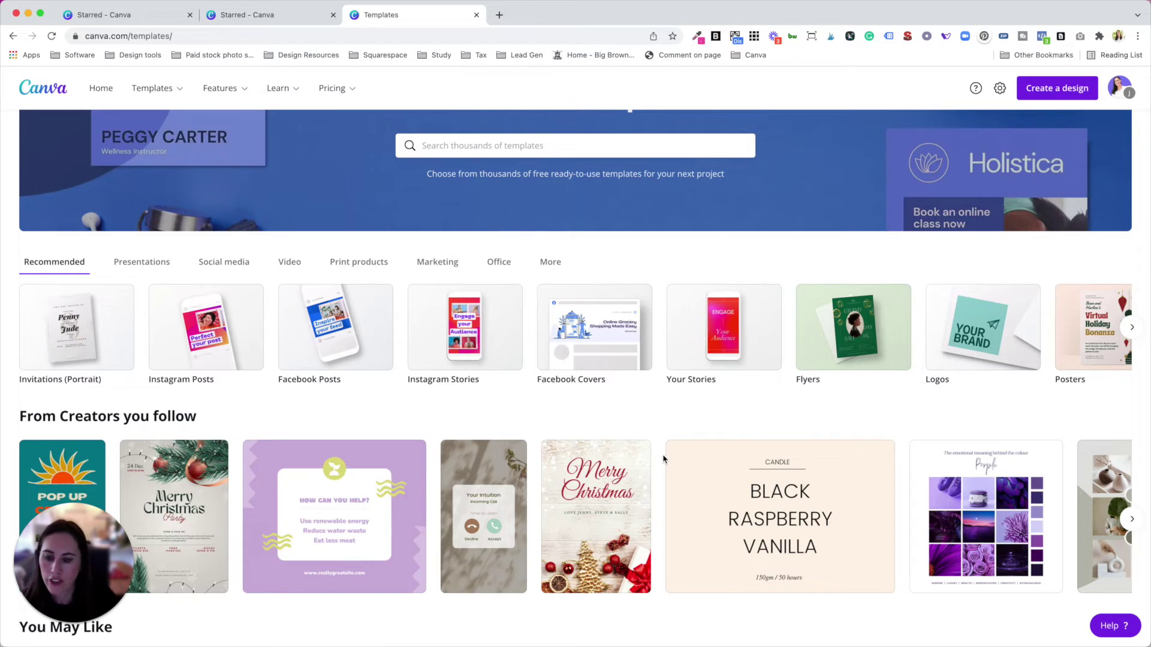
mouse_move(386, 484)
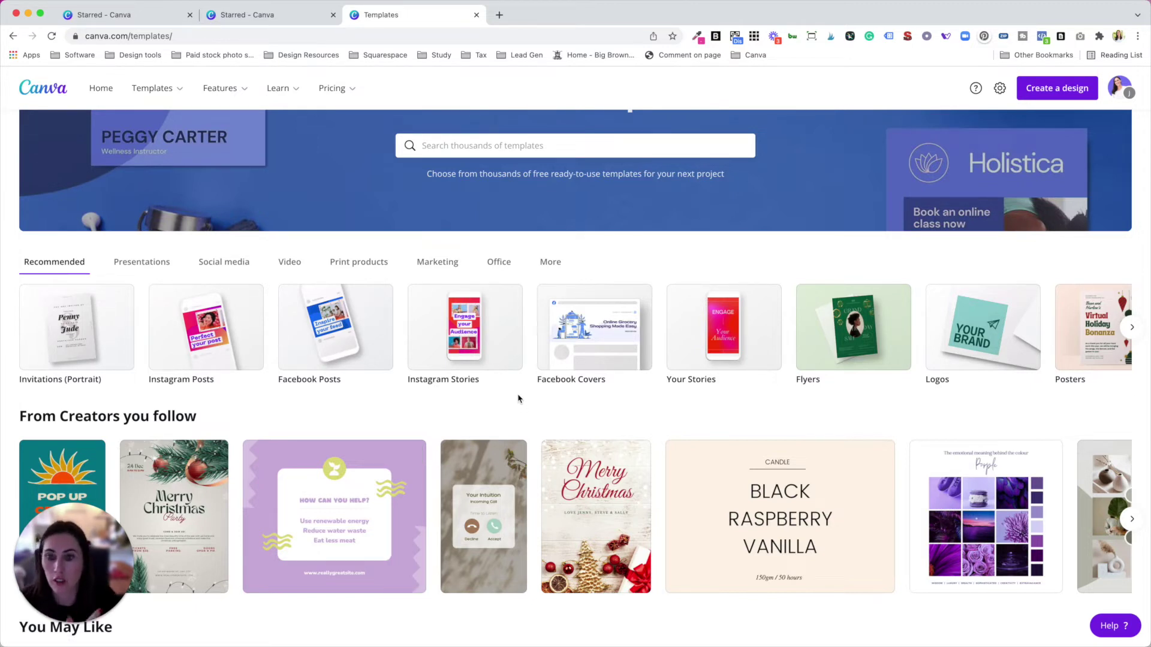
scroll(518, 400, "up", 3)
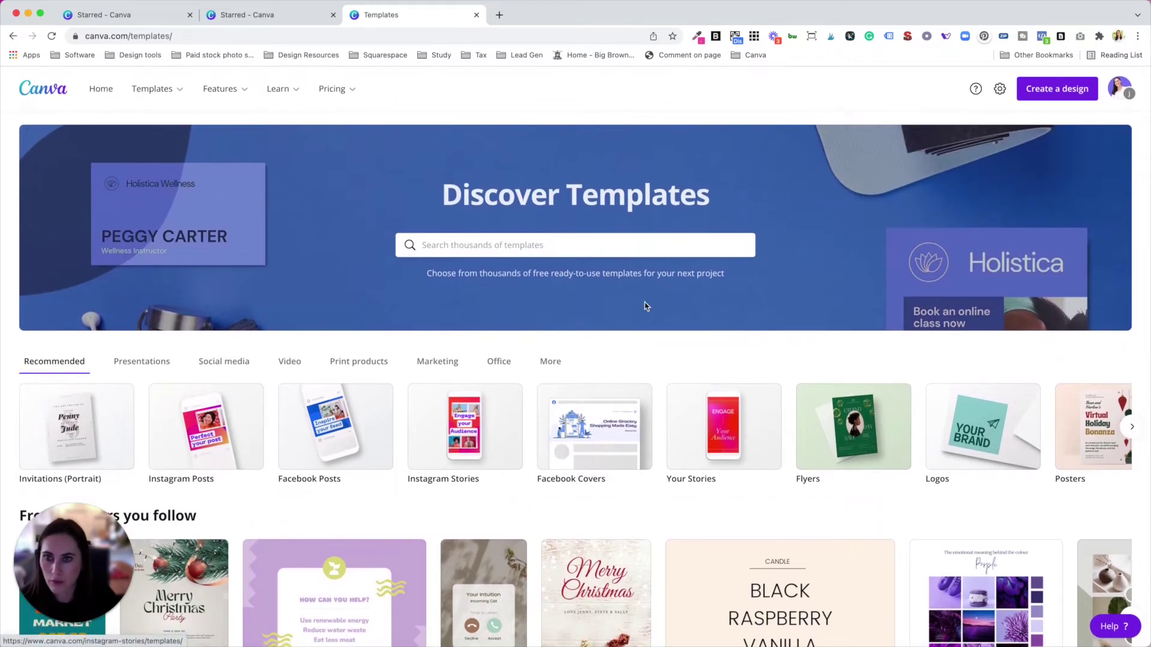
scroll(158, 154, "down", 1)
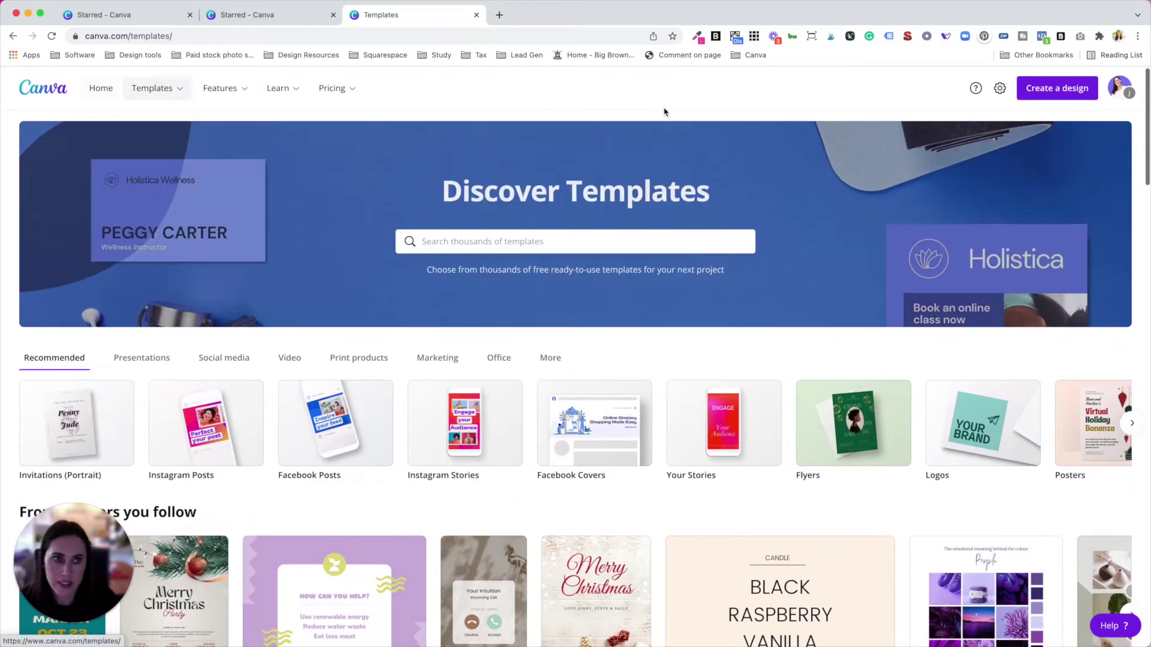
left_click(102, 90)
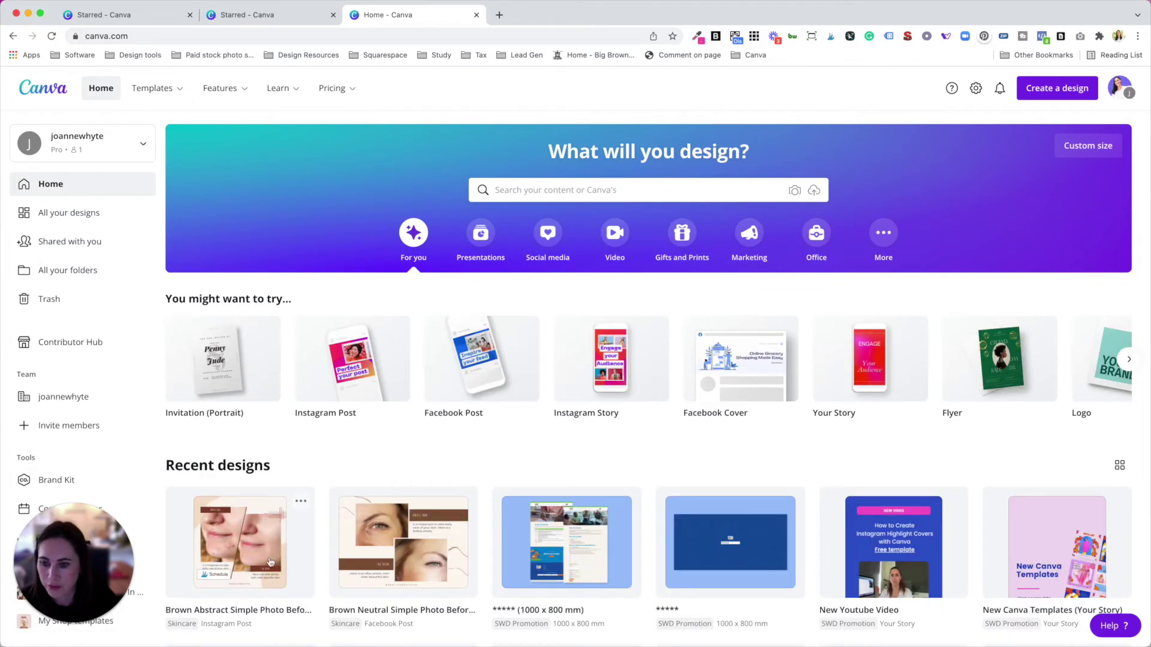
Open the Brown Abstract design and search its templates for 'before and after'.
left_click(295, 538)
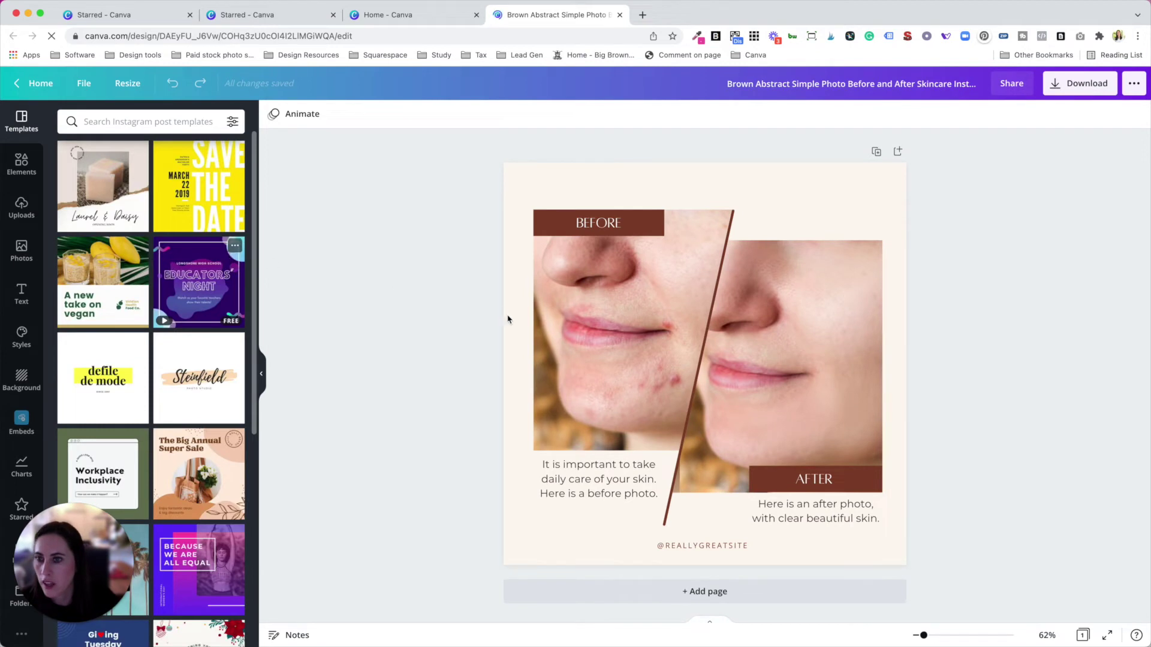
scroll(146, 138, "down", 1)
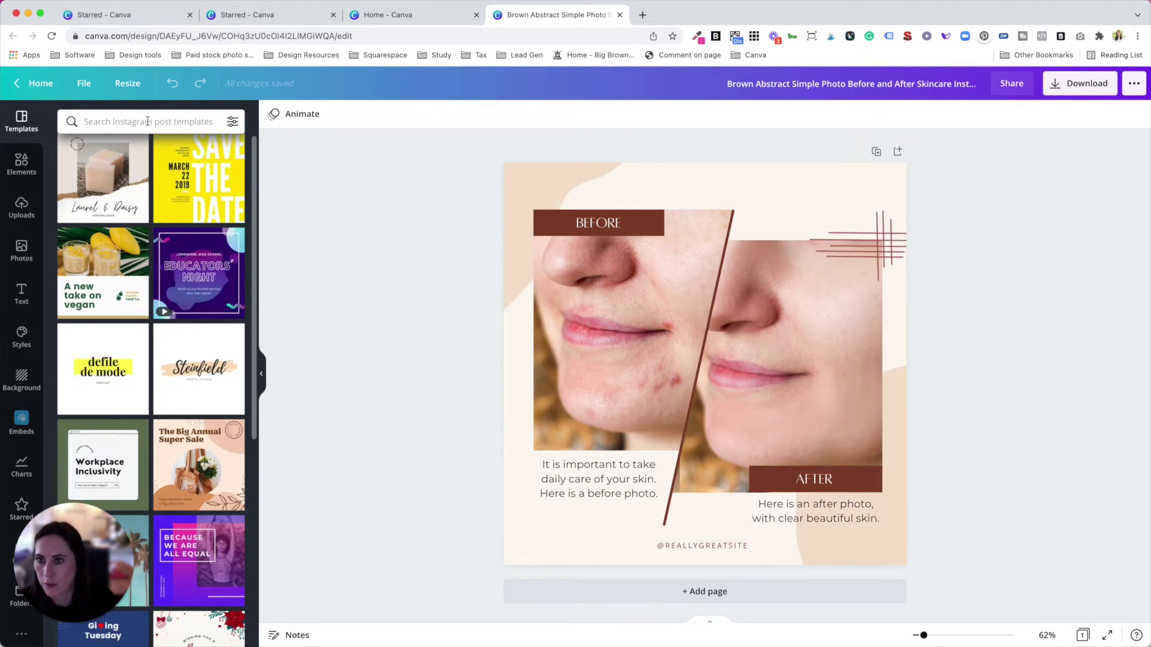
left_click(147, 122)
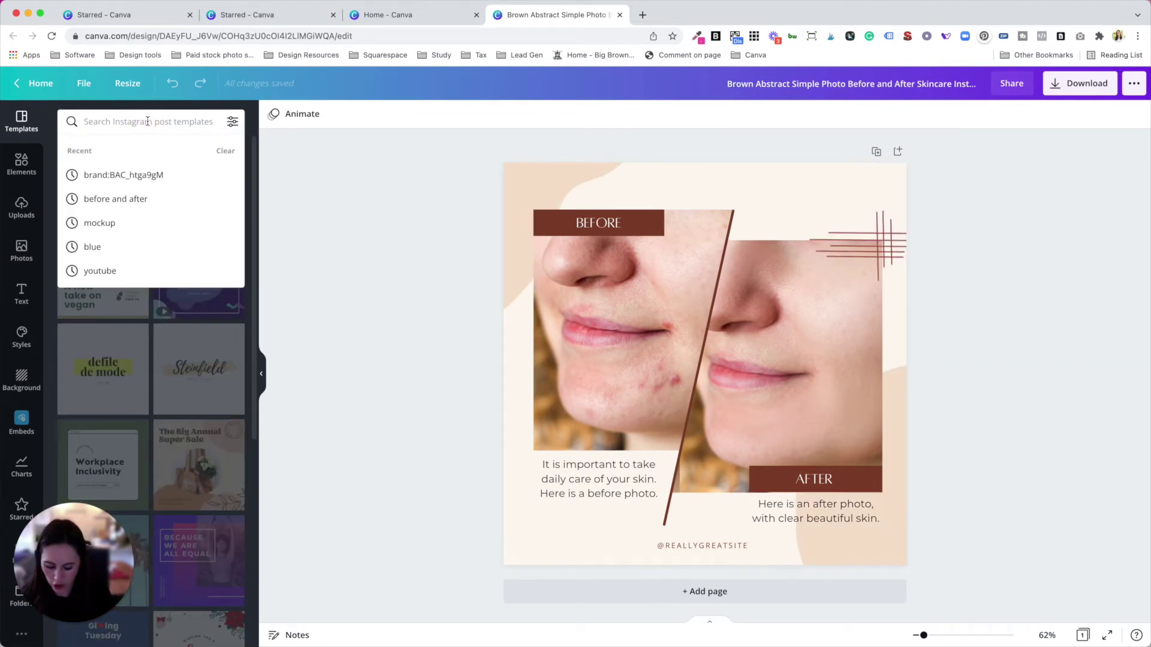
type("skin")
key("BackSpace")
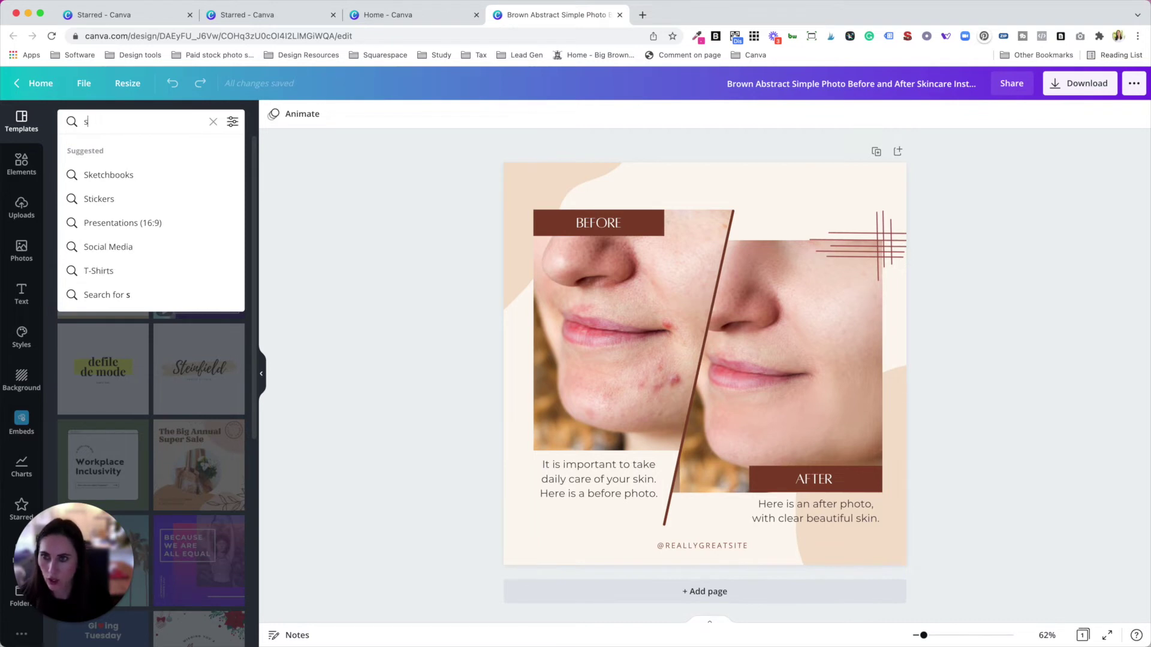
type("beofre and a")
key("BackSpace")
key("BackSpace")
key("BackSpace")
key("BackSpace")
key("BackSpace")
key("BackSpace")
key("BackSpace")
key("BackSpace")
key("BackSpace")
key("BackSpace")
type("fore")
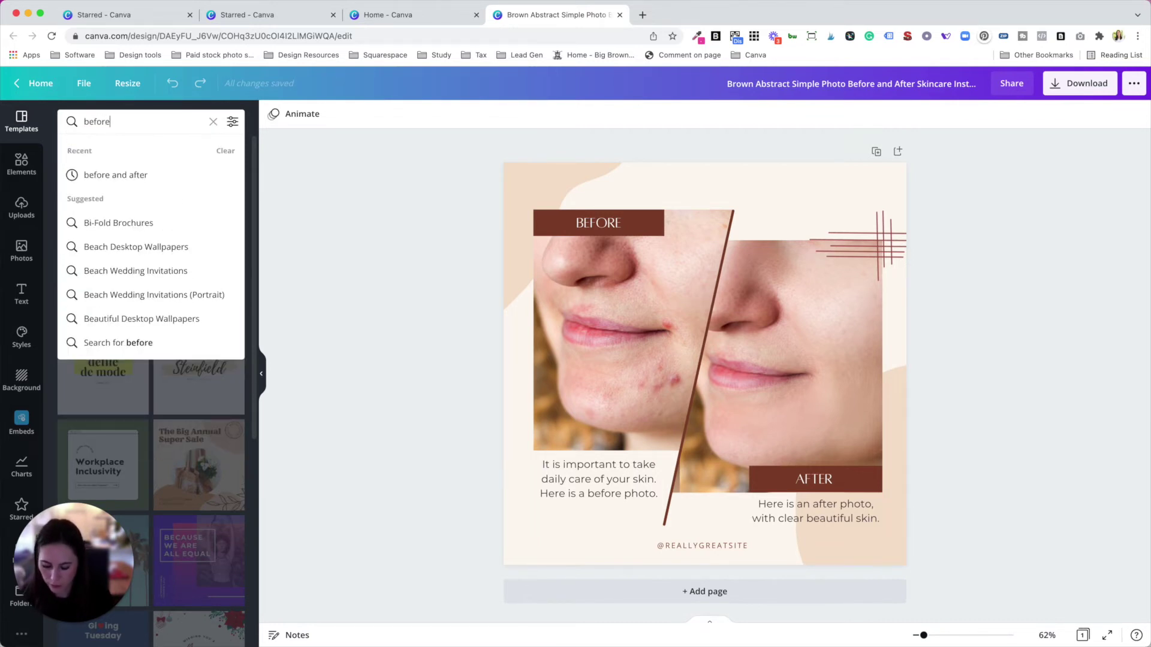
type(" and")
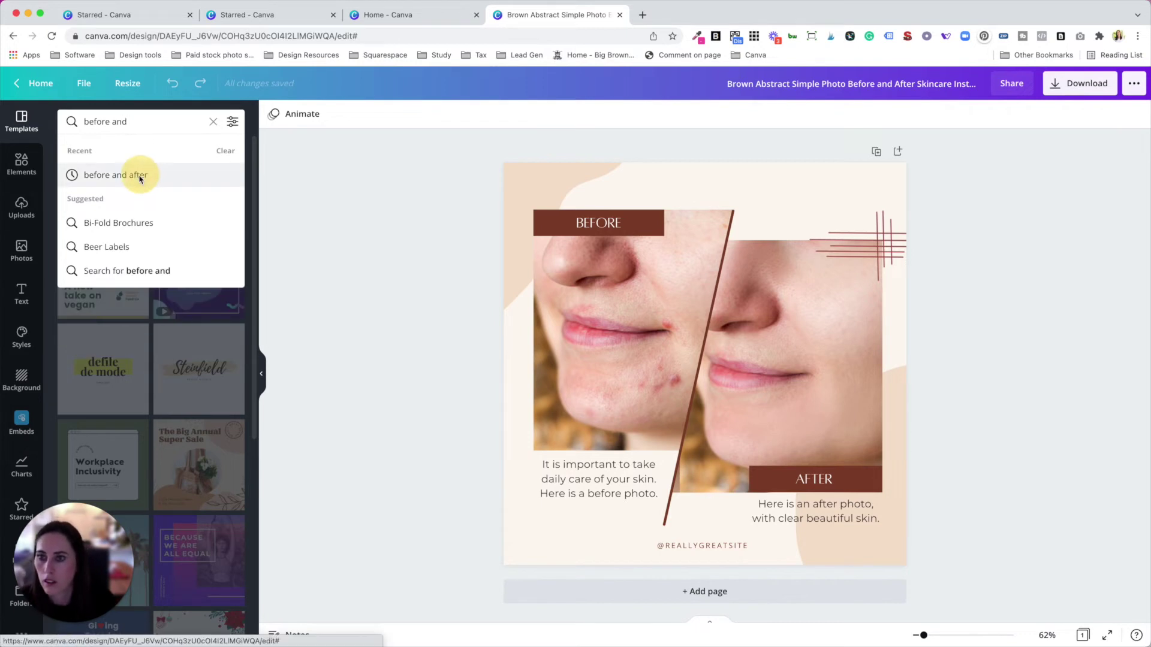
left_click(141, 177)
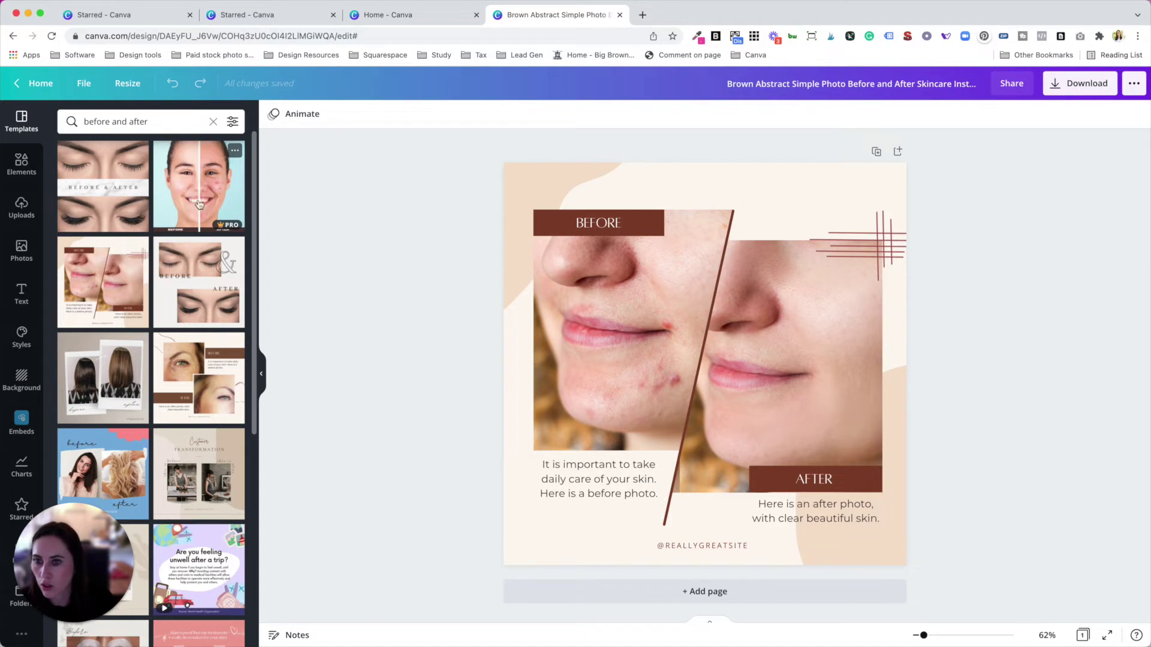
Star the Simple Photo Before and After template and view more by its creator.
left_click(235, 152)
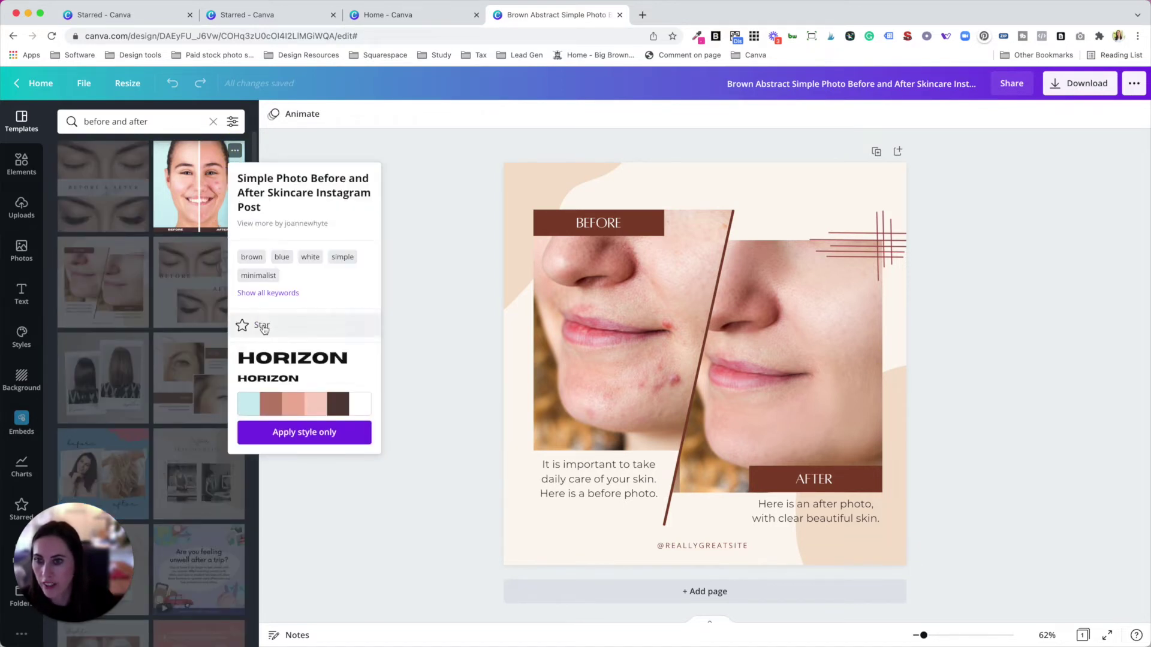
left_click(262, 326)
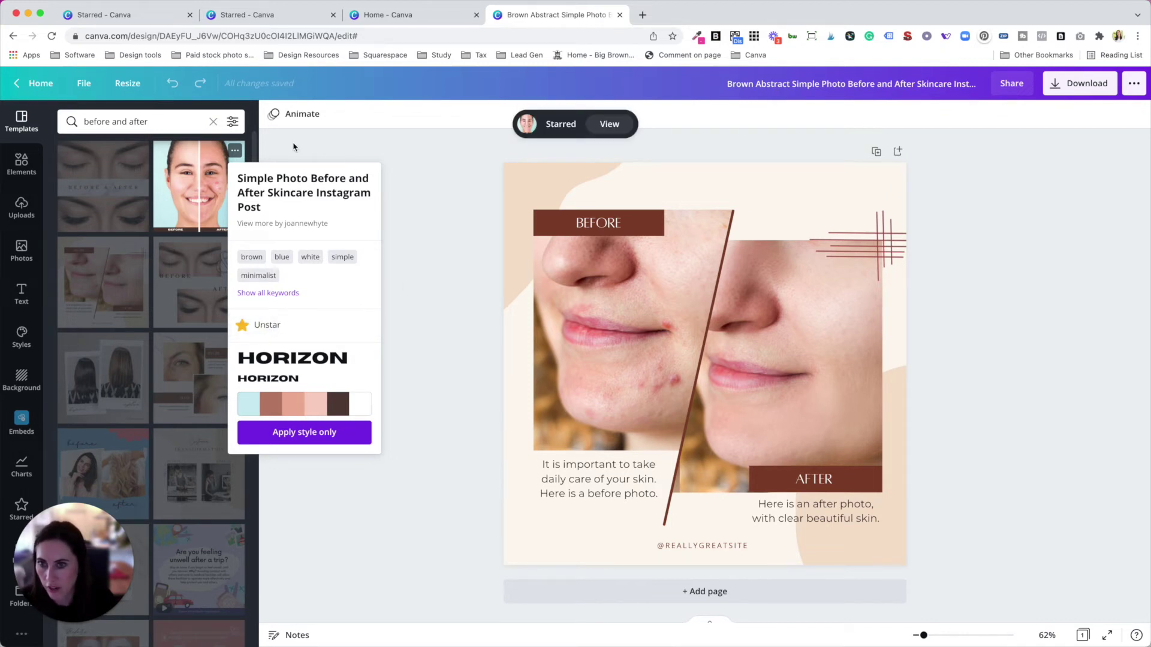
left_click(276, 225)
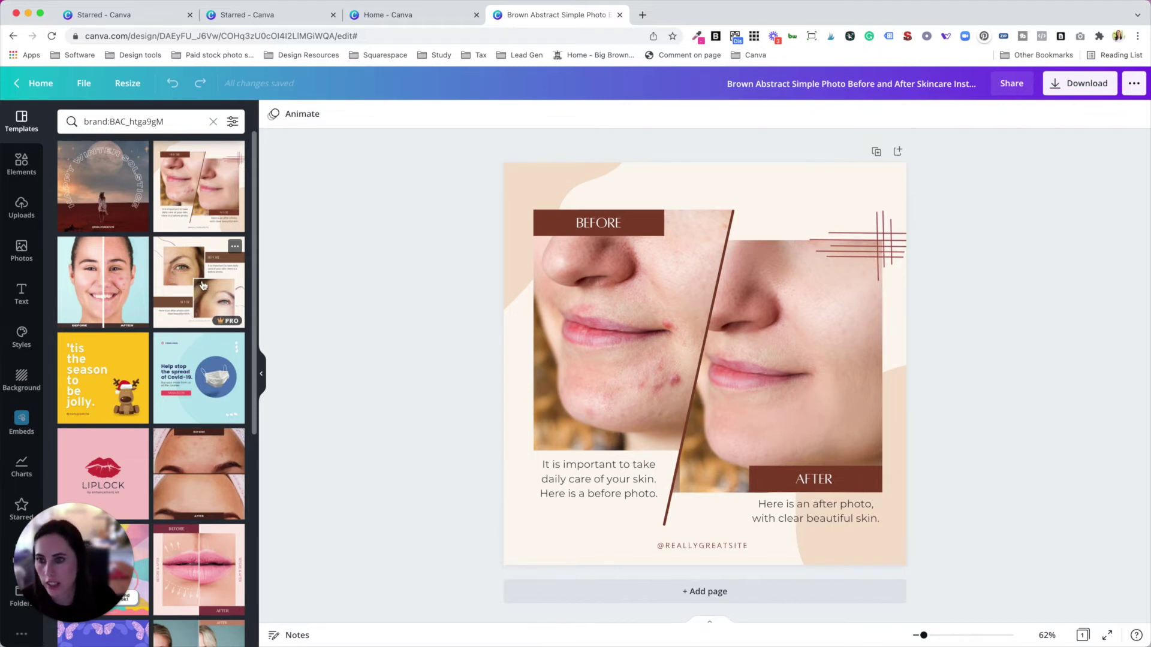
scroll(210, 313, "down", 4)
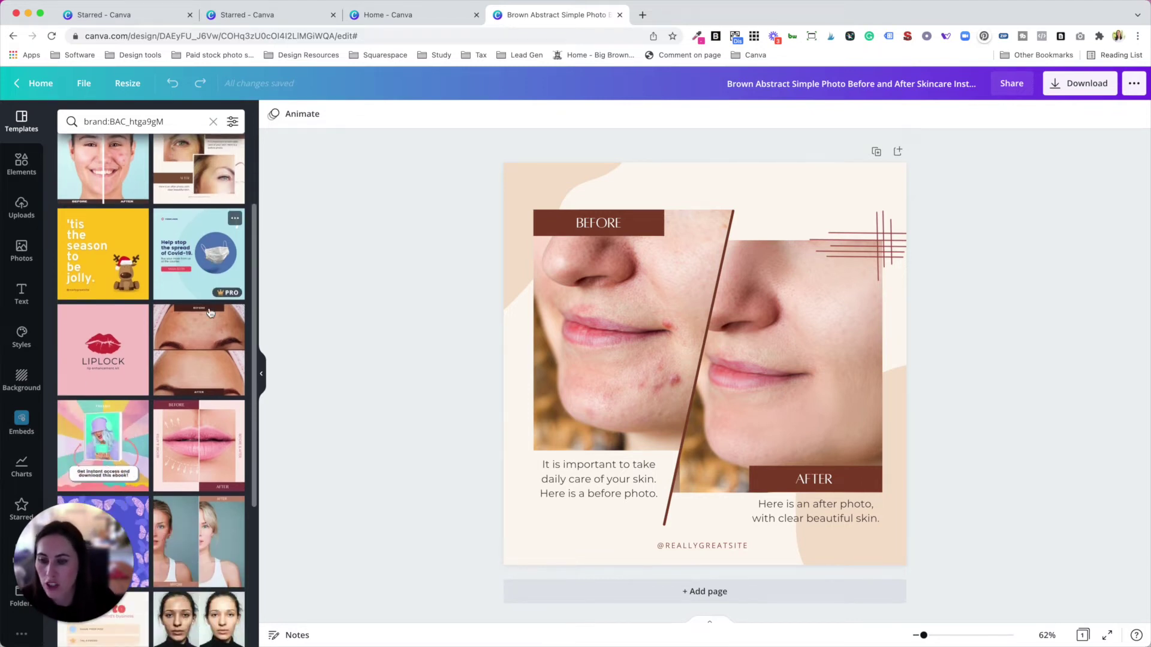
scroll(209, 314, "up", 4)
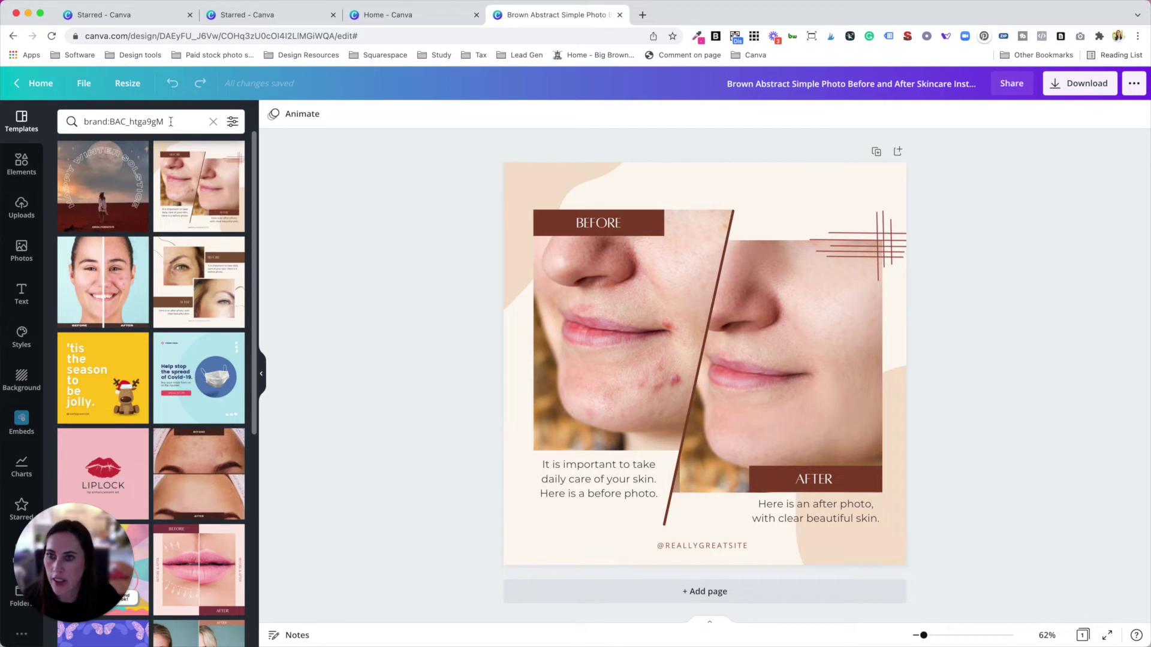
left_click_drag(178, 122, 84, 122)
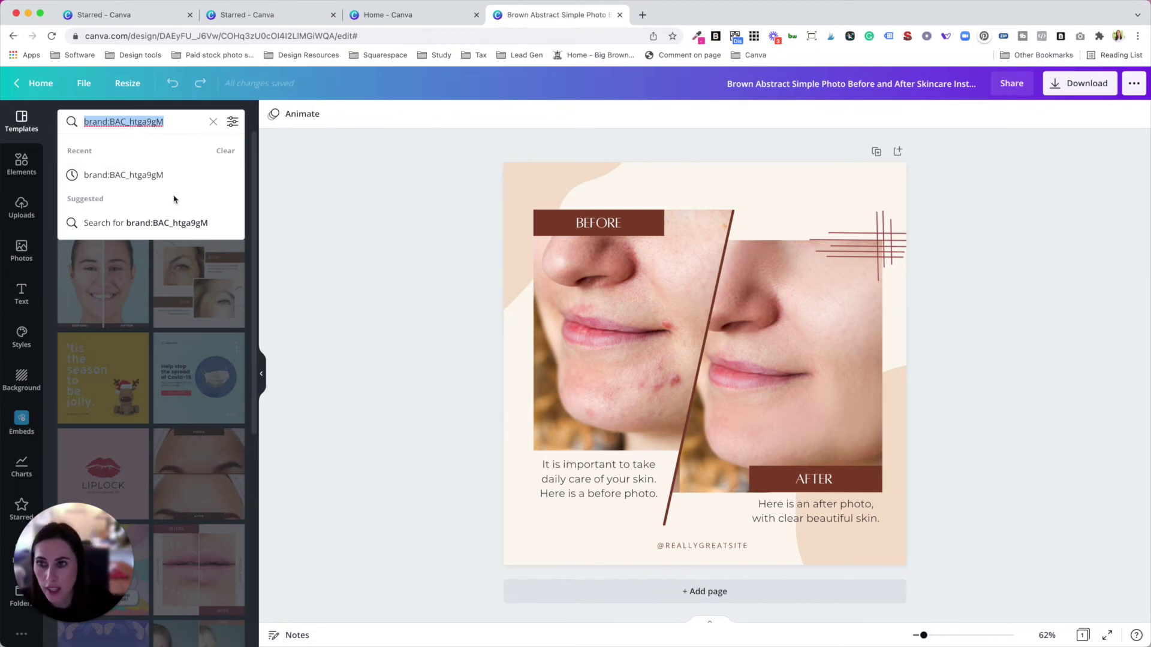
left_click(278, 225)
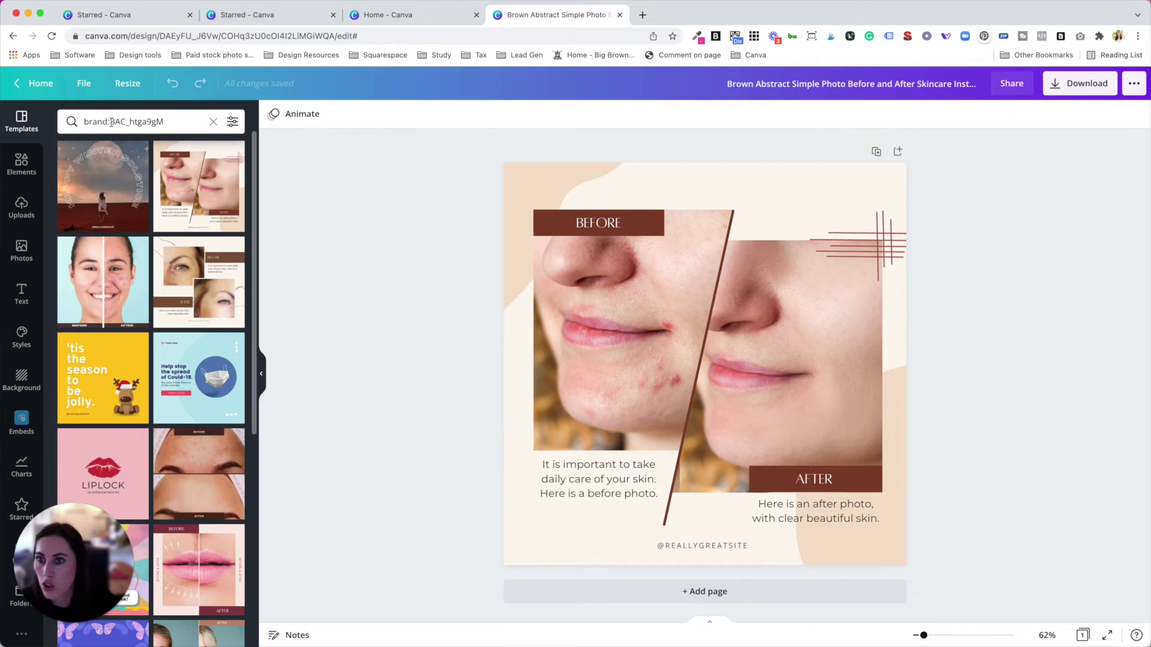
left_click_drag(173, 121, 72, 119)
key("super+c")
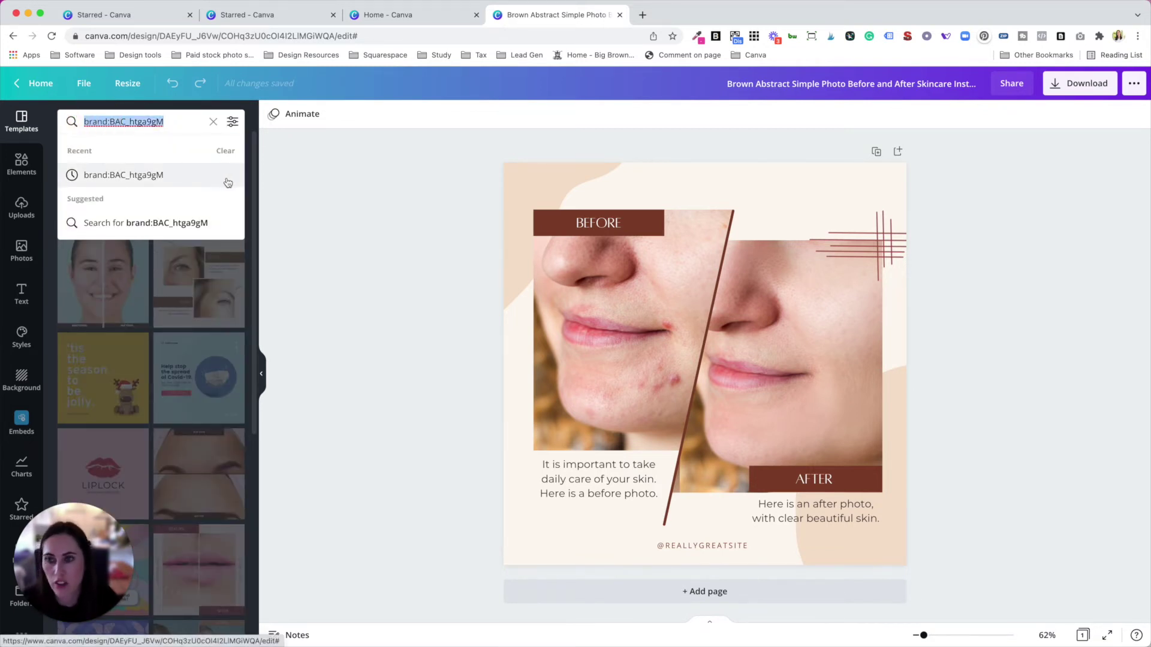
left_click(213, 123)
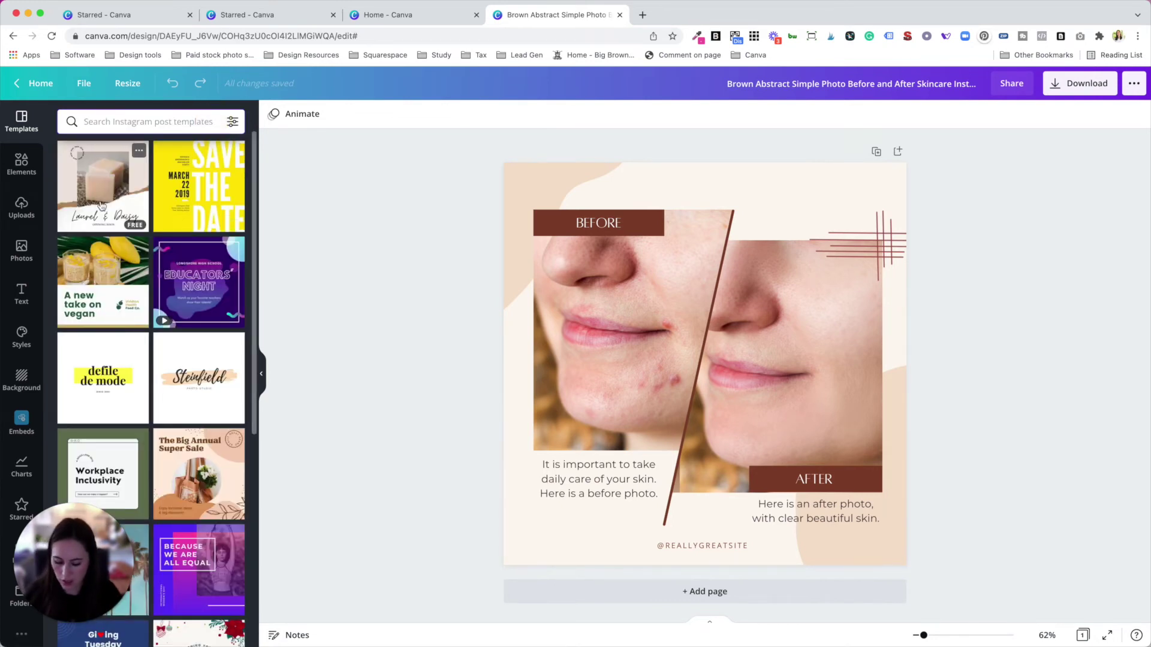
key("super+v")
key("Return")
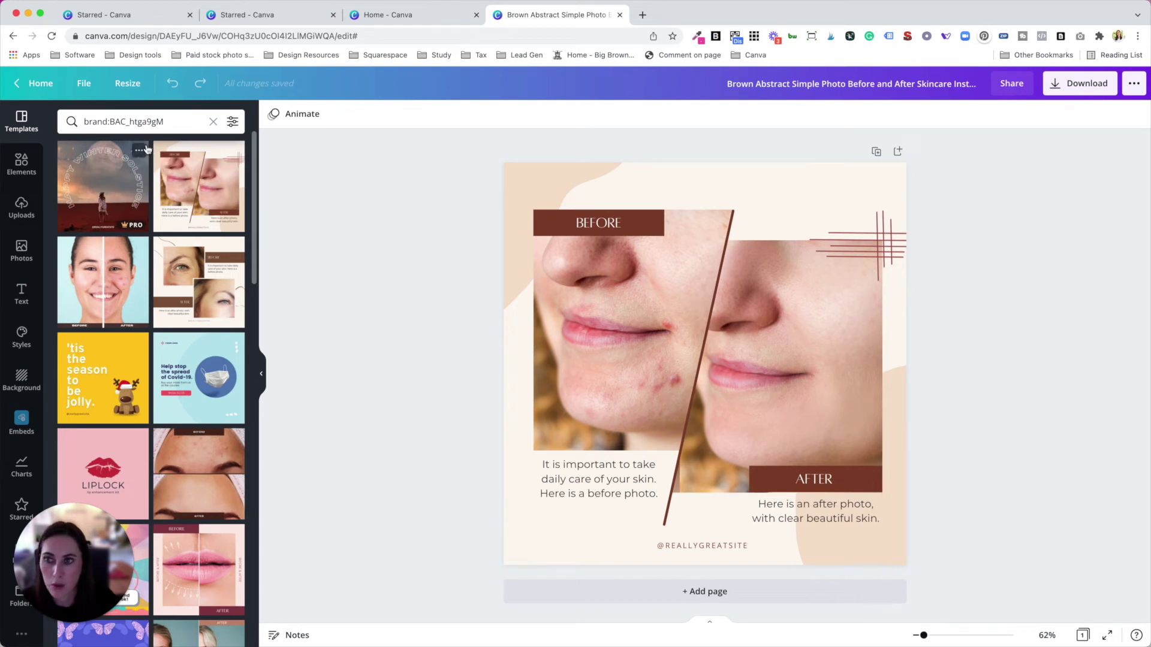
Make a new design from the starred Simple Photo Before and After template, then return home.
left_click(47, 87)
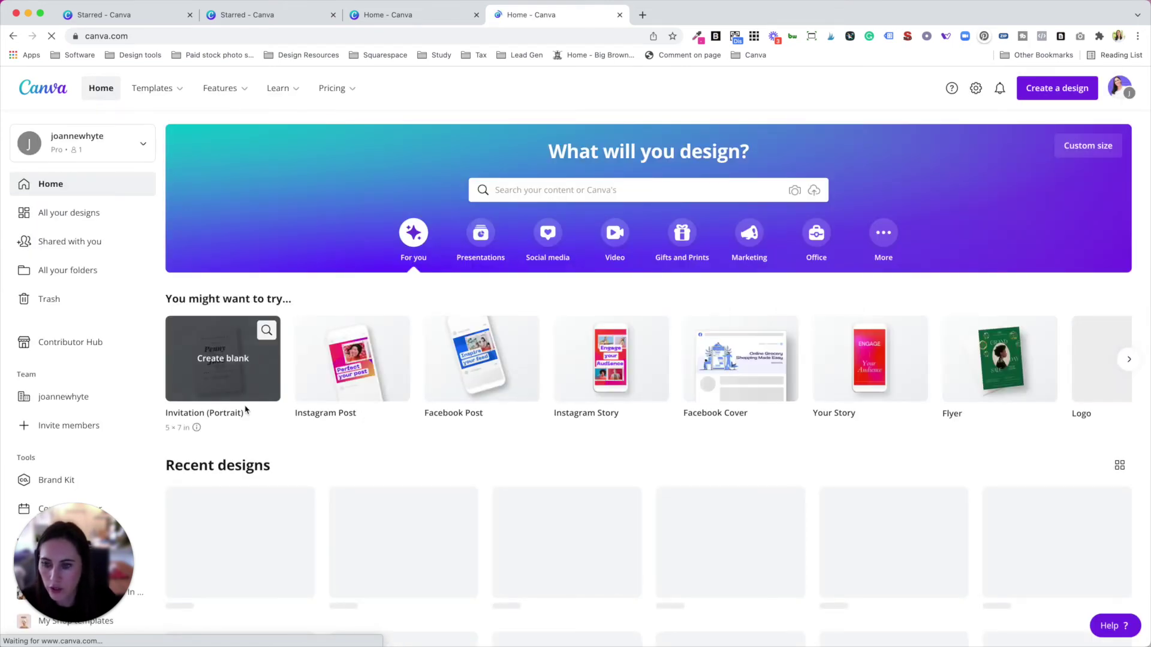
scroll(243, 406, "down", 1)
left_click(68, 271)
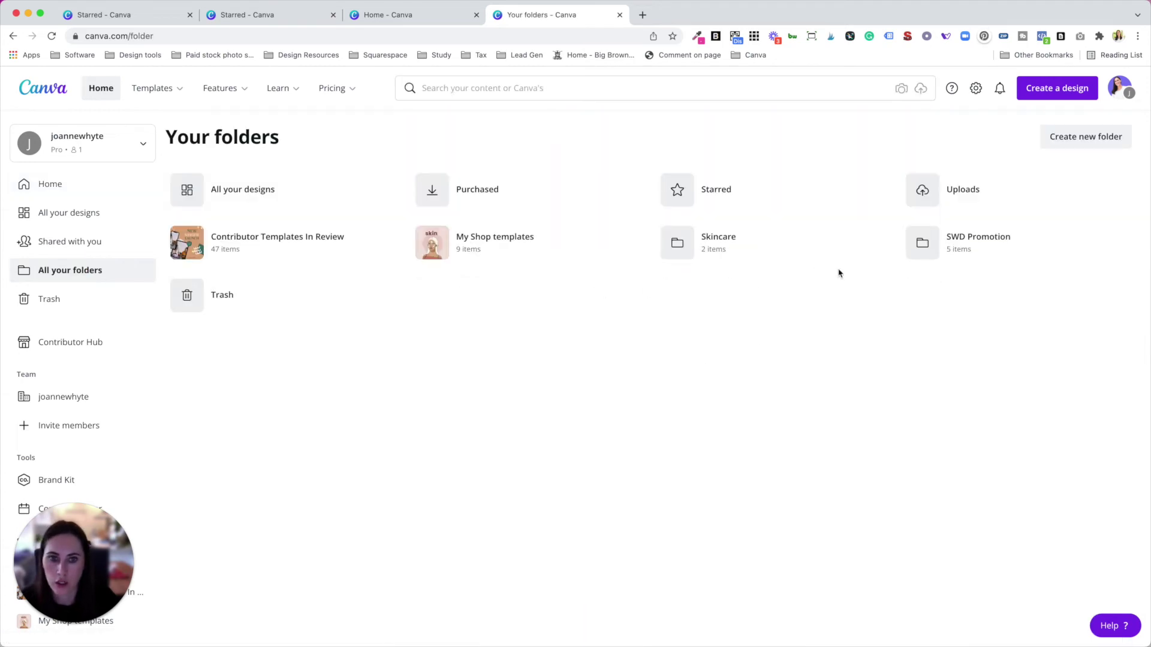
left_click(796, 200)
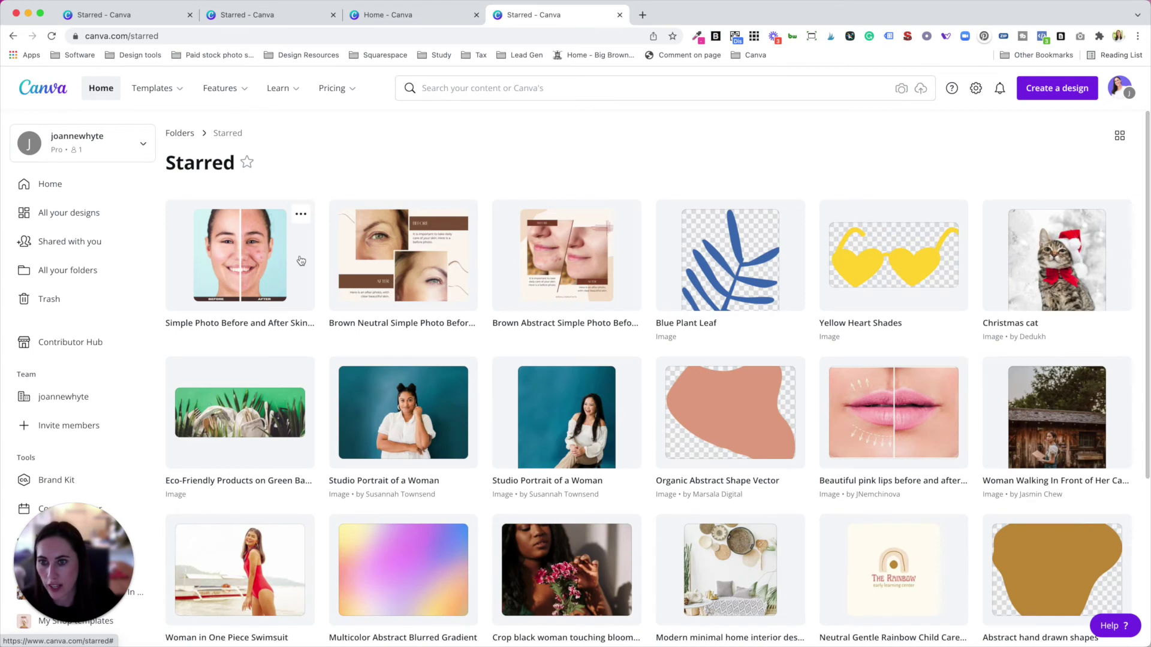
left_click(299, 257)
left_click(804, 241)
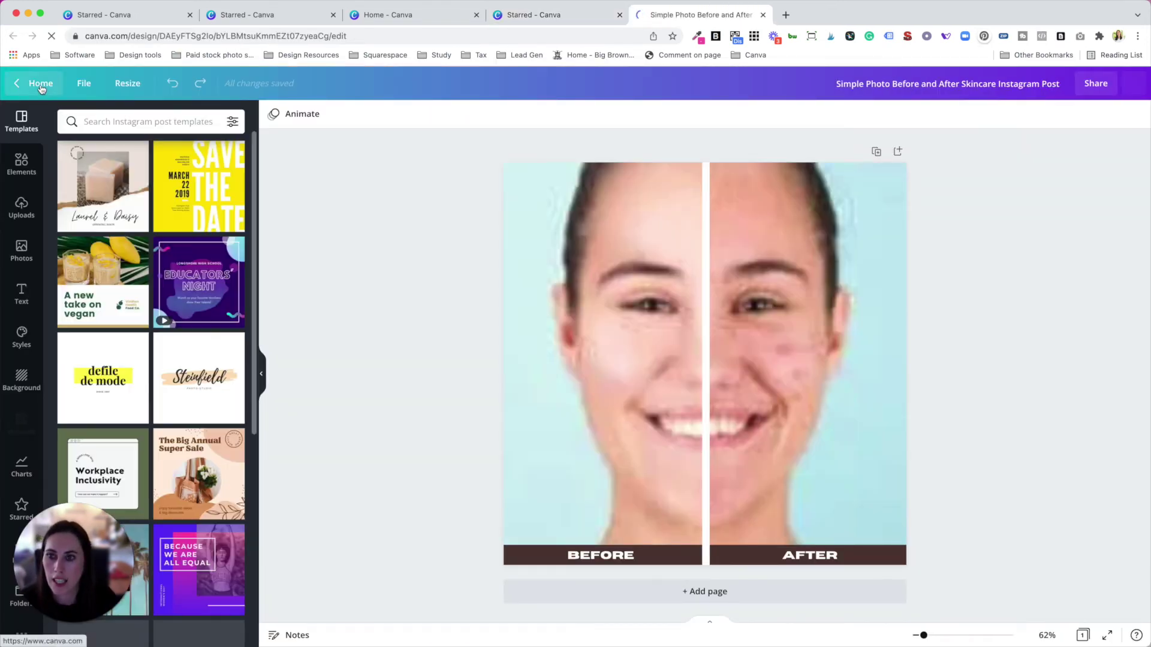
left_click(40, 85)
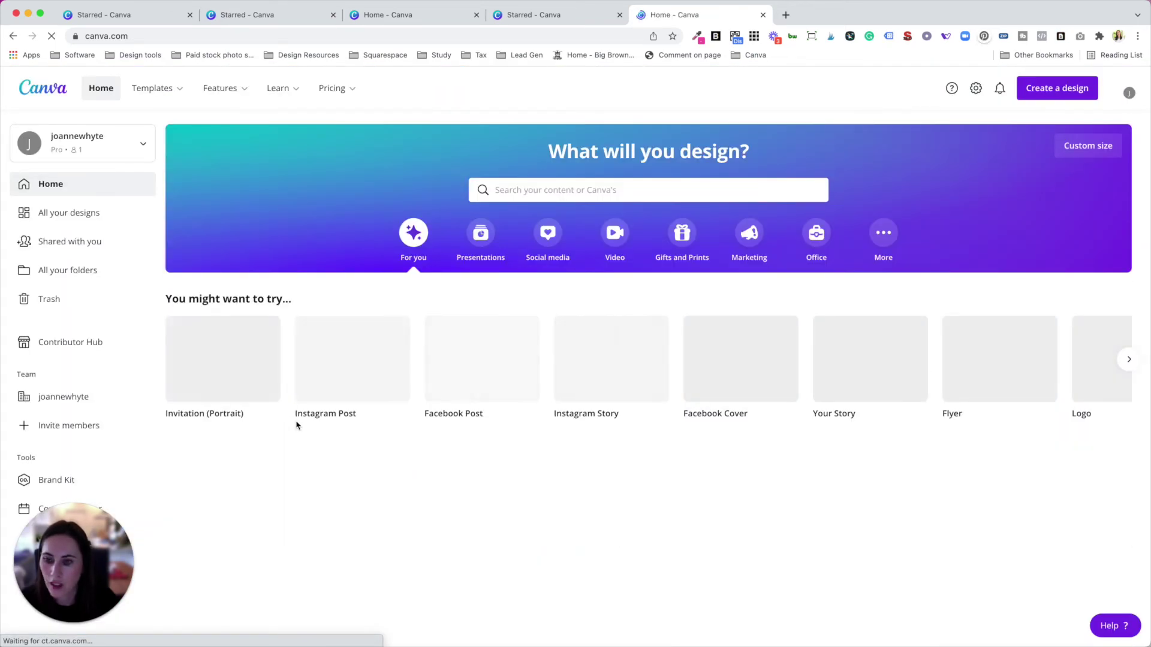
Move the new before-and-after design into Skincare and open that folder to confirm three designs.
scroll(268, 423, "down", 3)
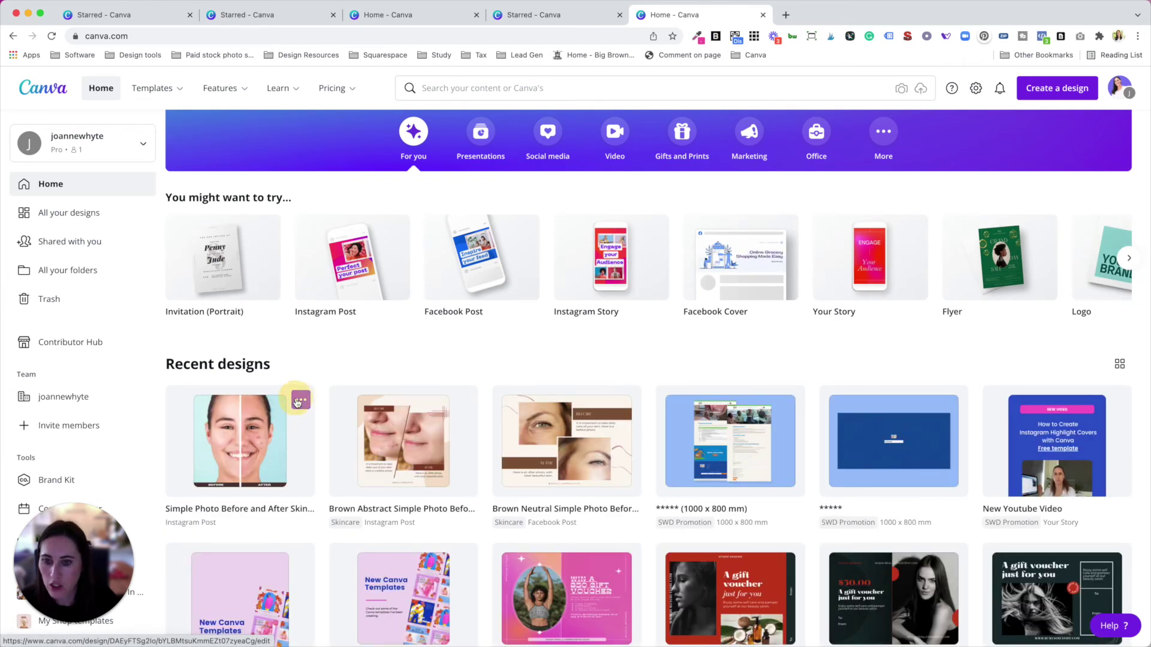
left_click(301, 399)
left_click(415, 279)
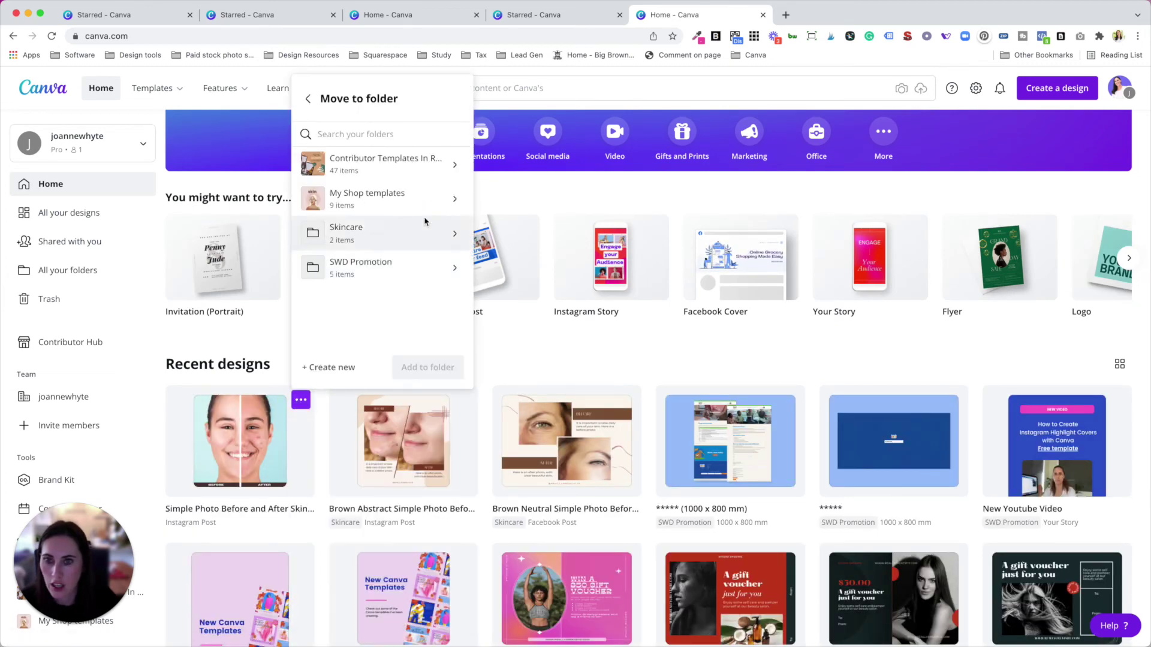
left_click(404, 239)
left_click(428, 367)
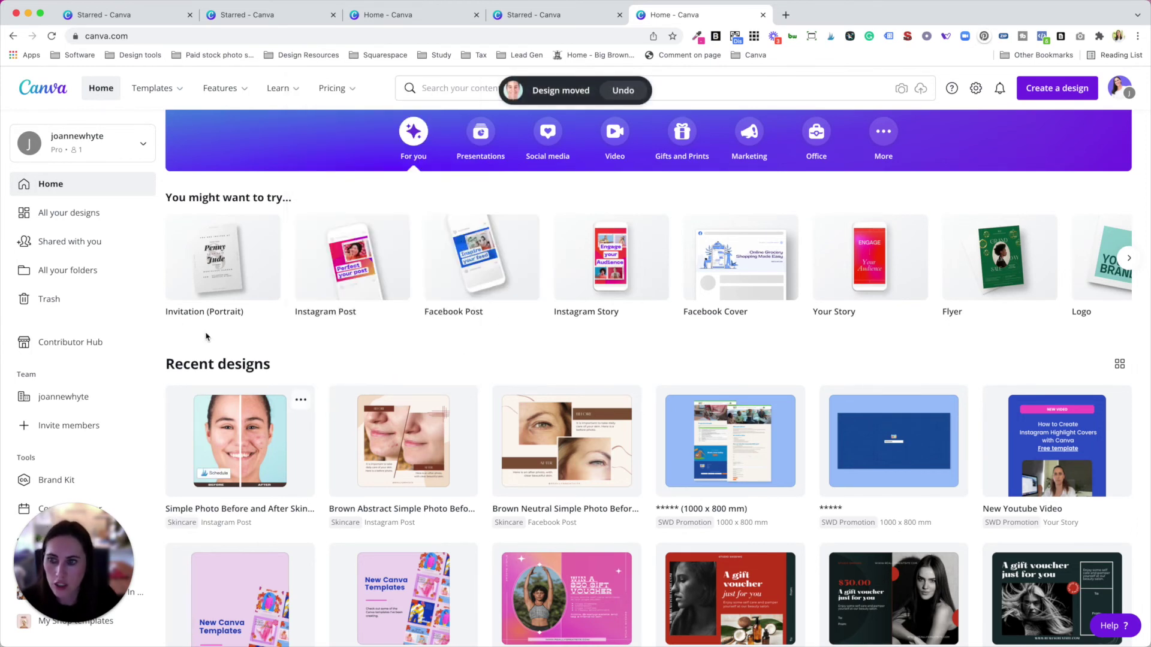
scroll(180, 318, "down", 1)
scroll(110, 276, "down", 1)
scroll(110, 277, "down", 1)
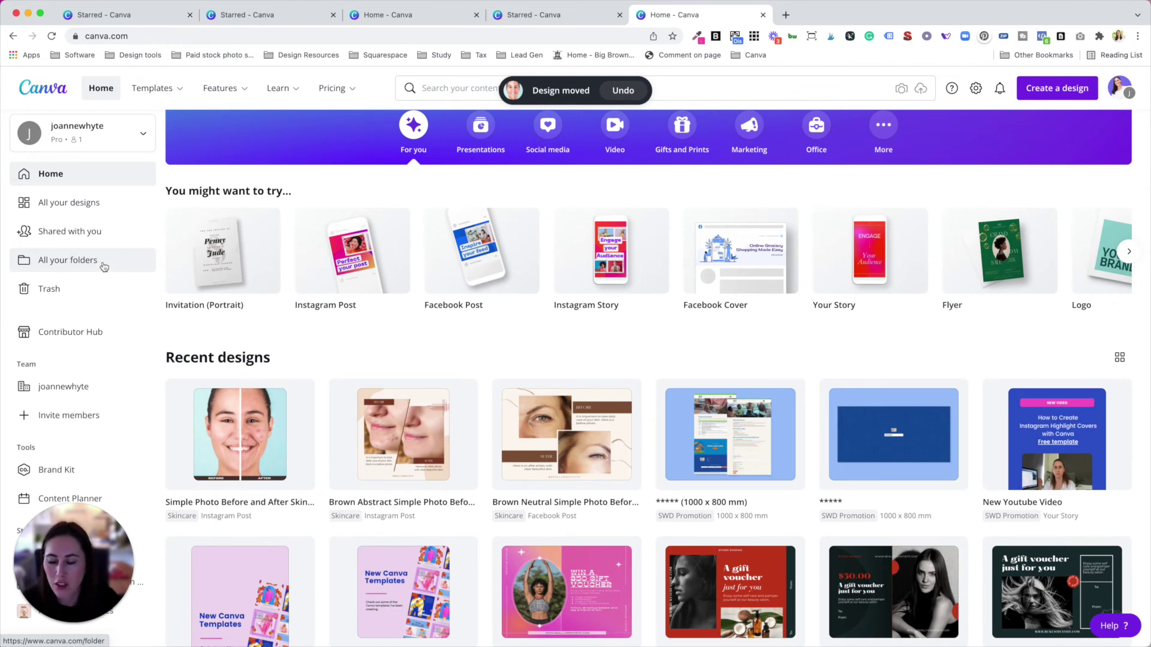
left_click(103, 264)
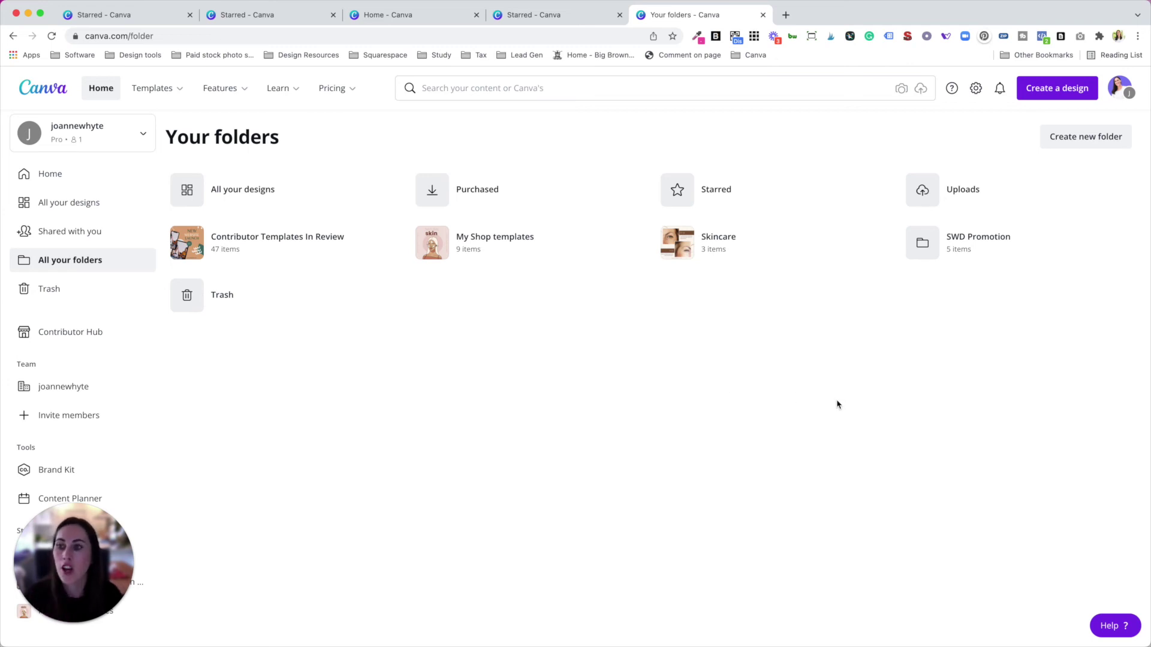
left_click(756, 245)
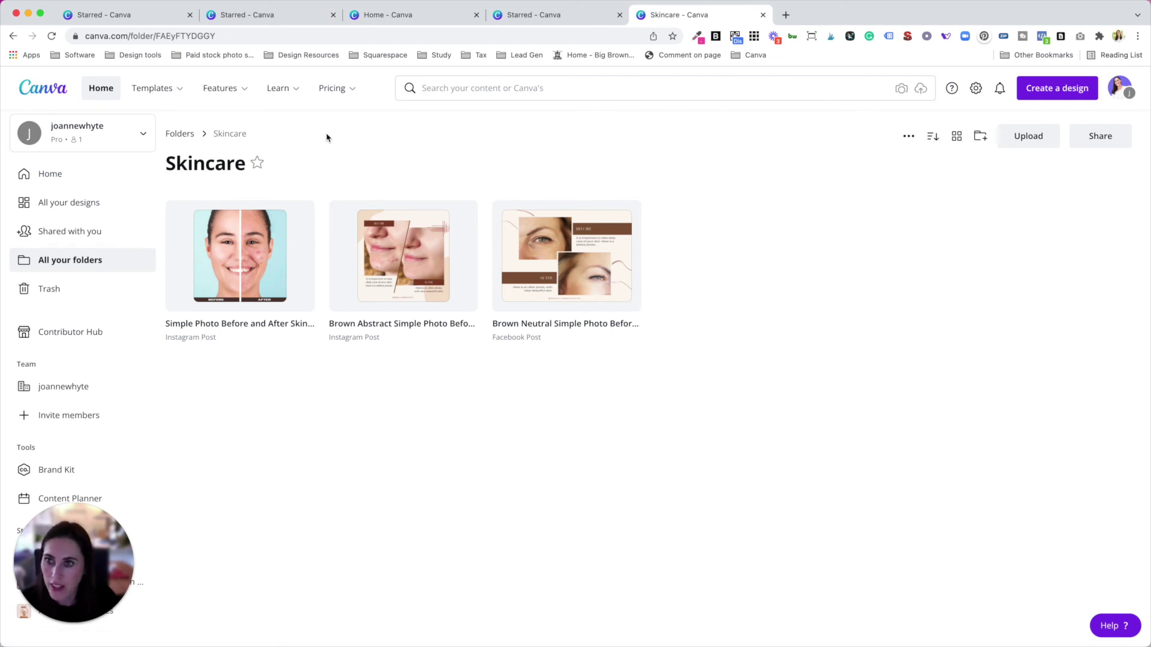
Search Templates with the pasted creator brand query and scroll through the 566 results.
left_click(143, 90)
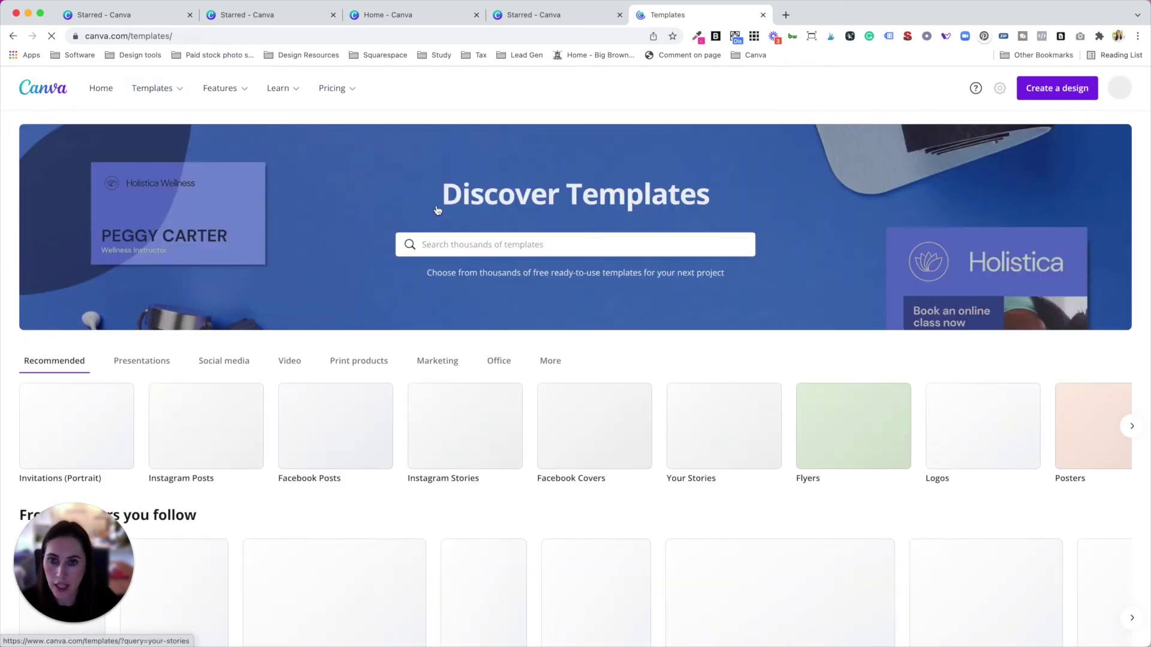
left_click(488, 244)
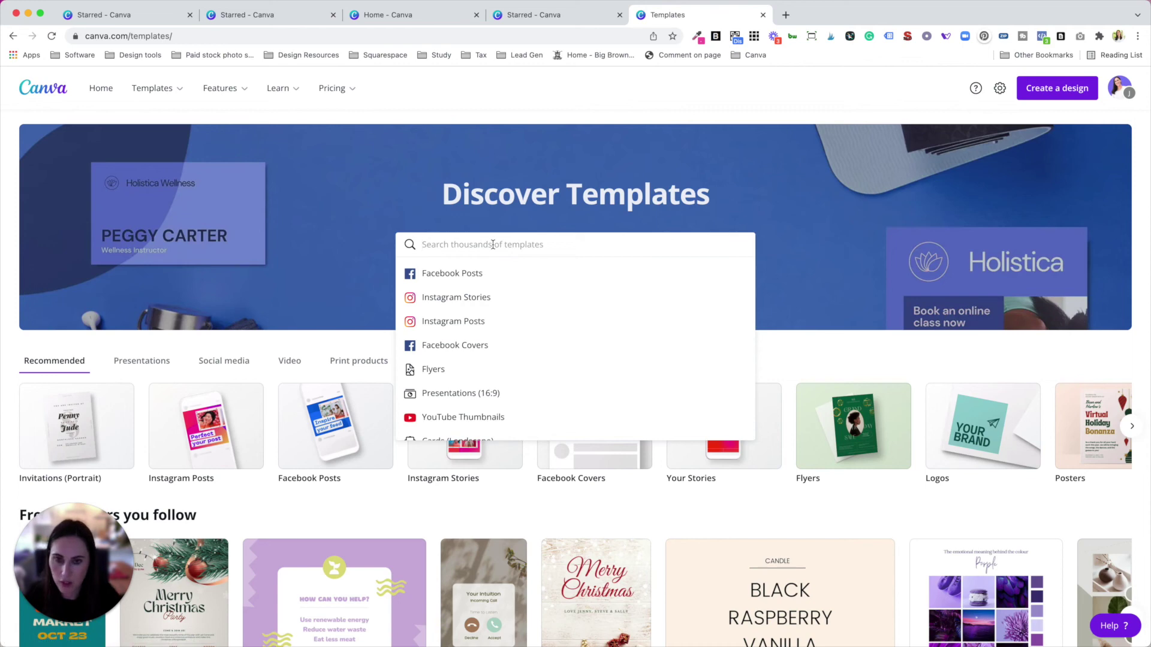
type("brand:BAC_htga9gM")
key("Return")
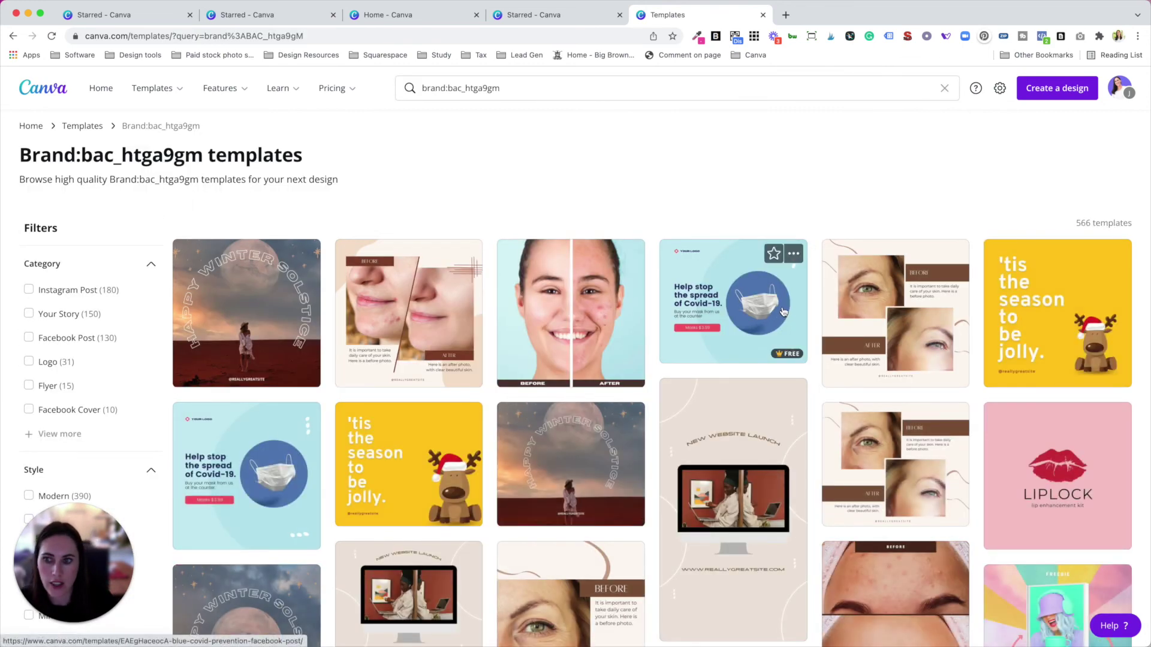
scroll(697, 320, "down", 5)
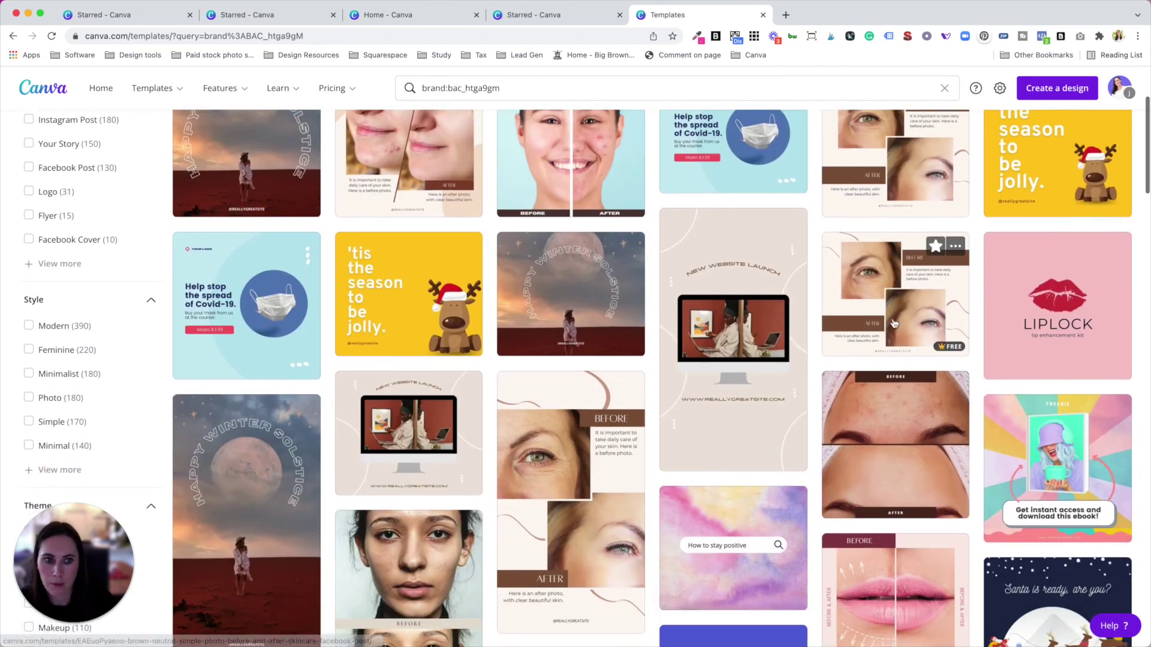
scroll(894, 323, "down", 15)
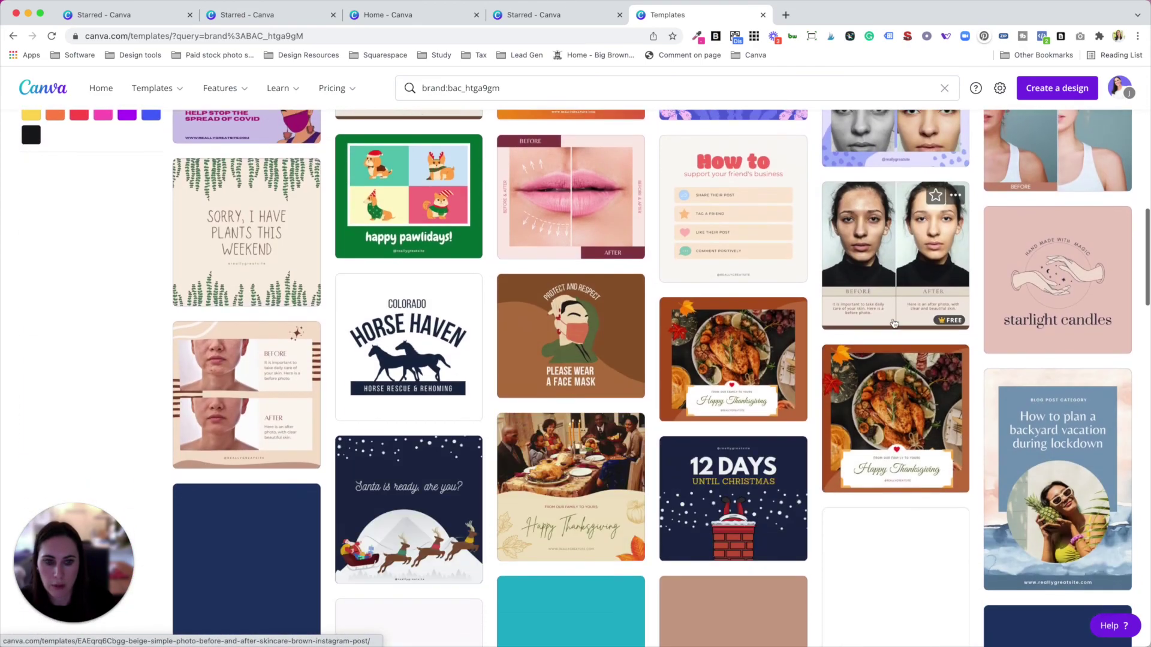
scroll(893, 323, "down", 5)
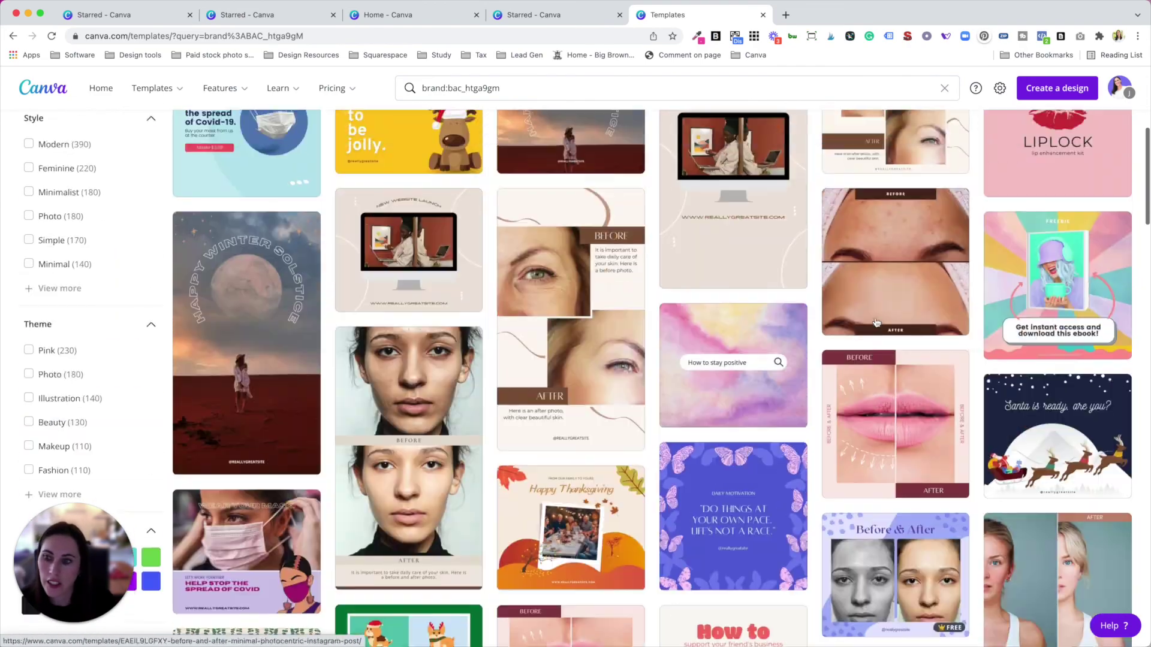